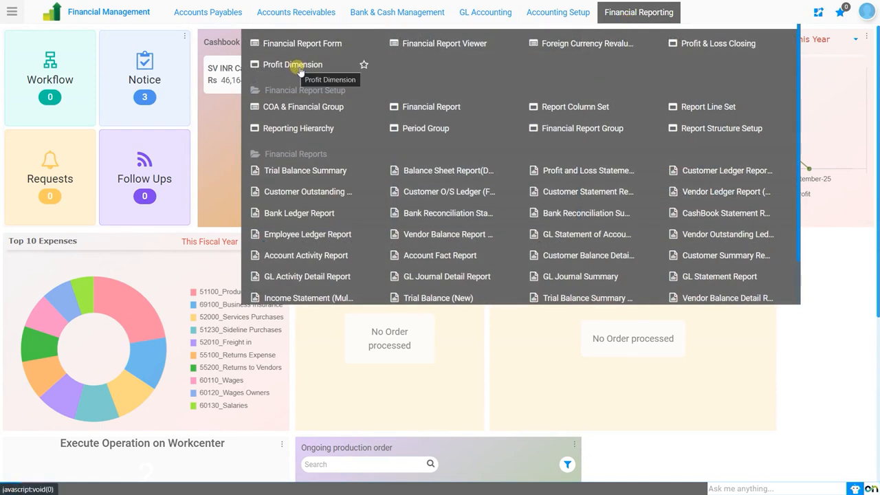
- Add a new profit dimension record named "Profit & Loss Closing"
left_click(300, 69)
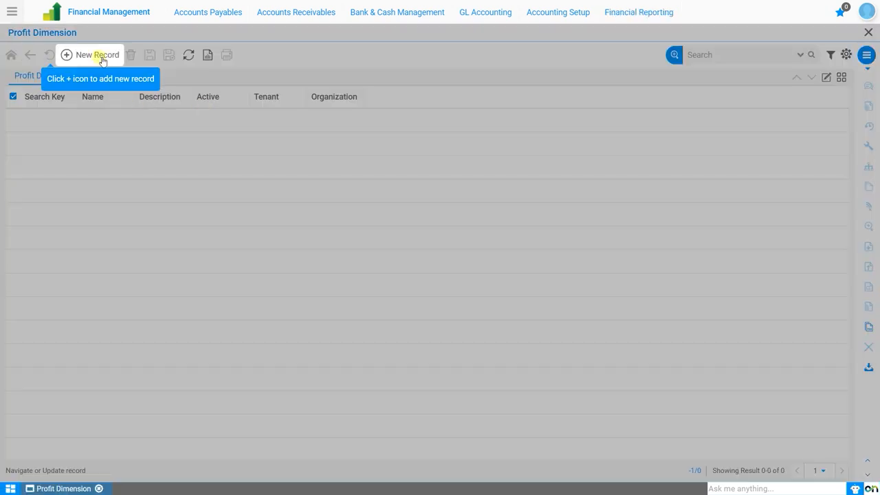
left_click(101, 61)
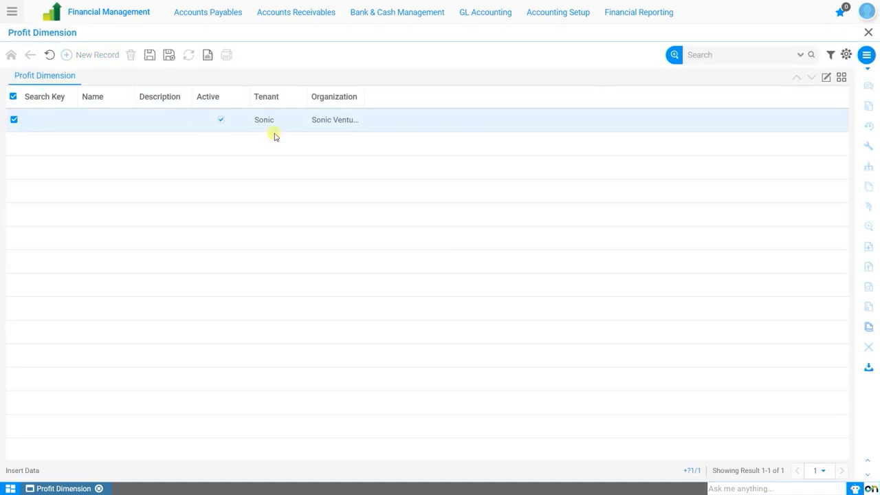
left_click(827, 77)
left_click(124, 182)
type("Profit & Loss Closing")
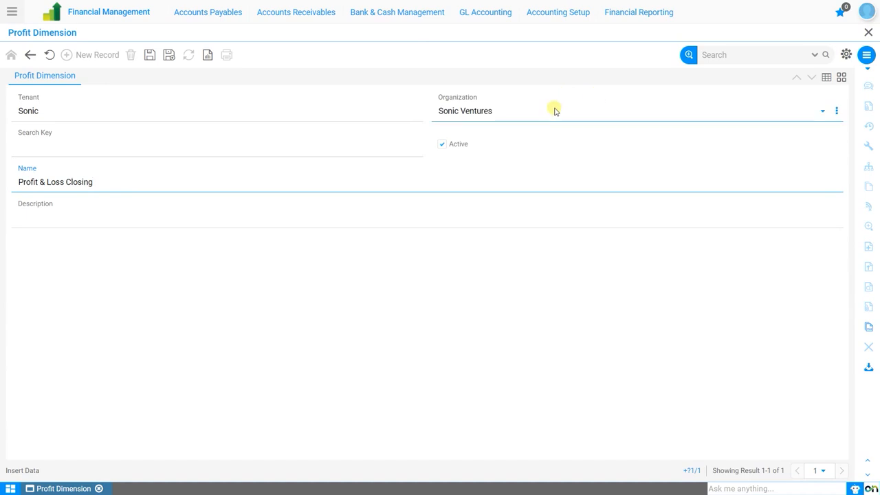
- Set the profit dimension's organization to *, then save and close the record
left_click(555, 111)
left_click(540, 134)
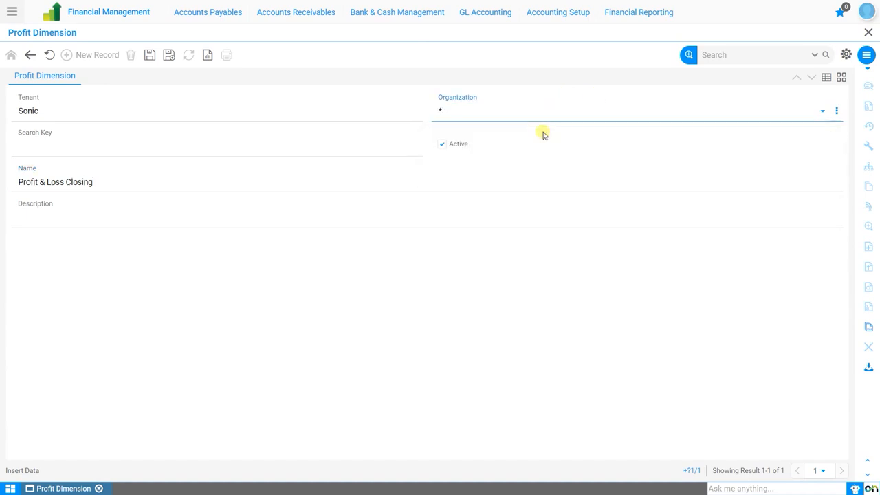
left_click(151, 58)
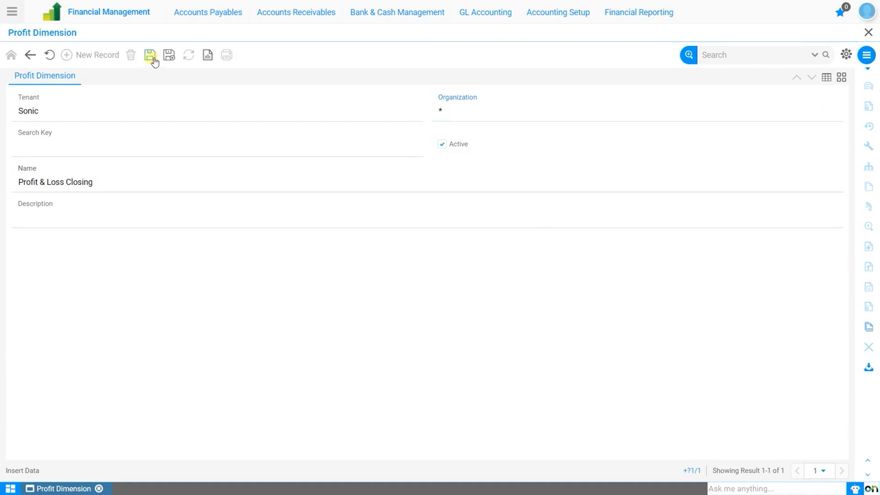
left_click(869, 33)
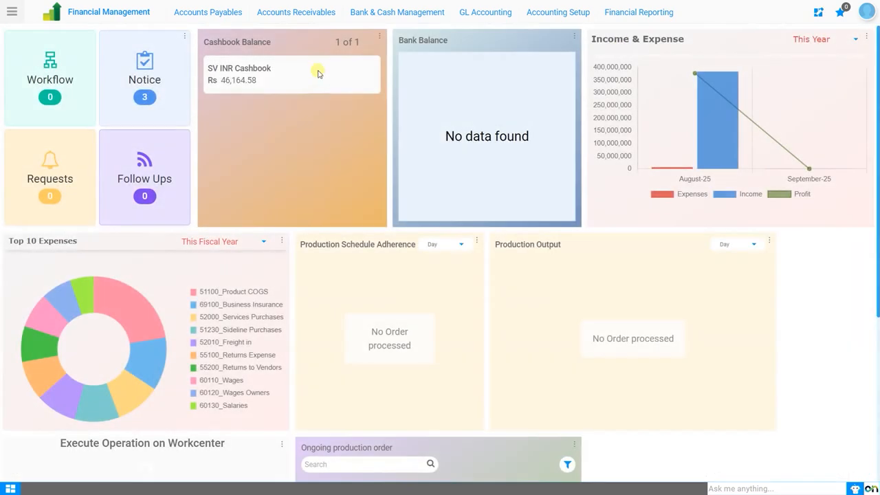
- In the INR accounting book, add an accounting dimension named "Profit & Loss Closing" with type User Element 1
left_click(556, 13)
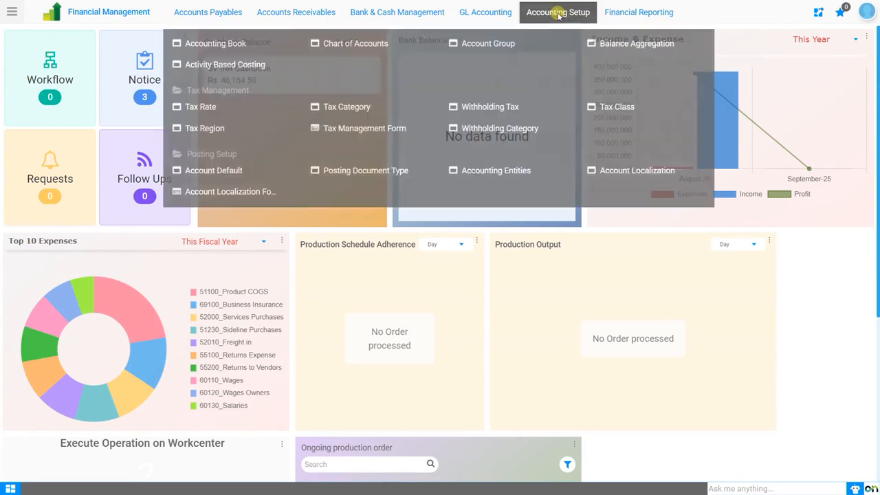
left_click(226, 43)
left_click(94, 121)
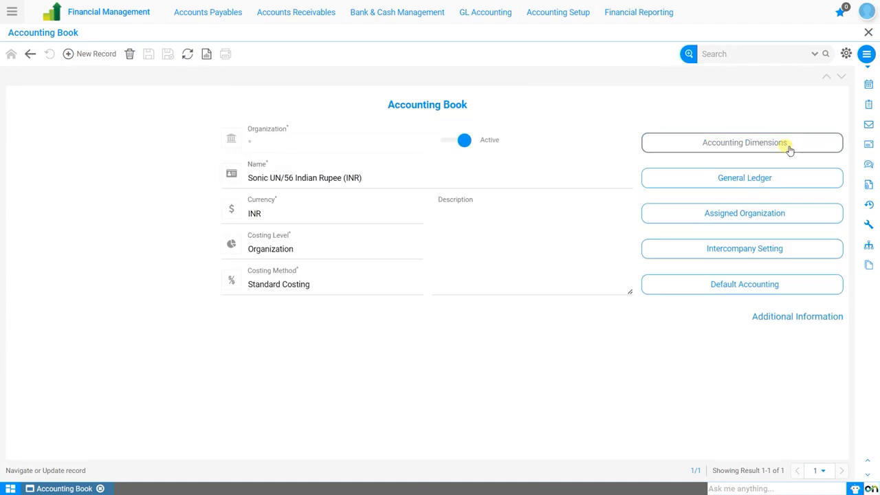
left_click(787, 146)
left_click(95, 53)
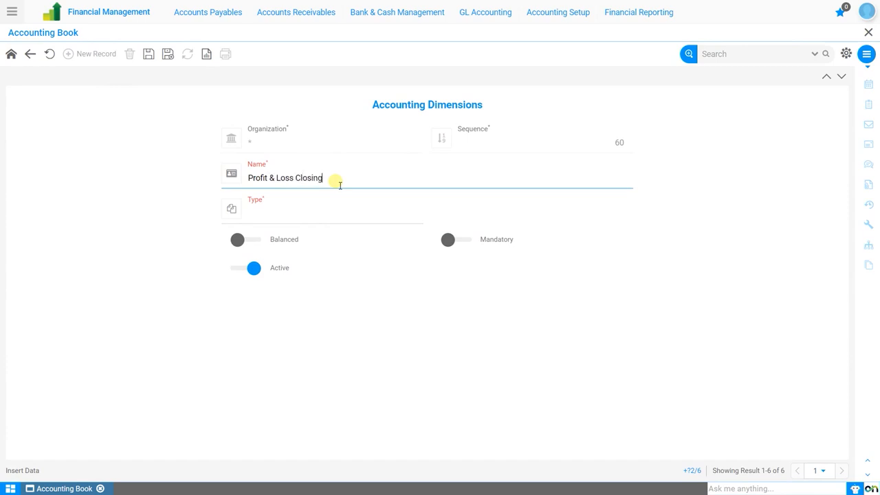
left_click(339, 215)
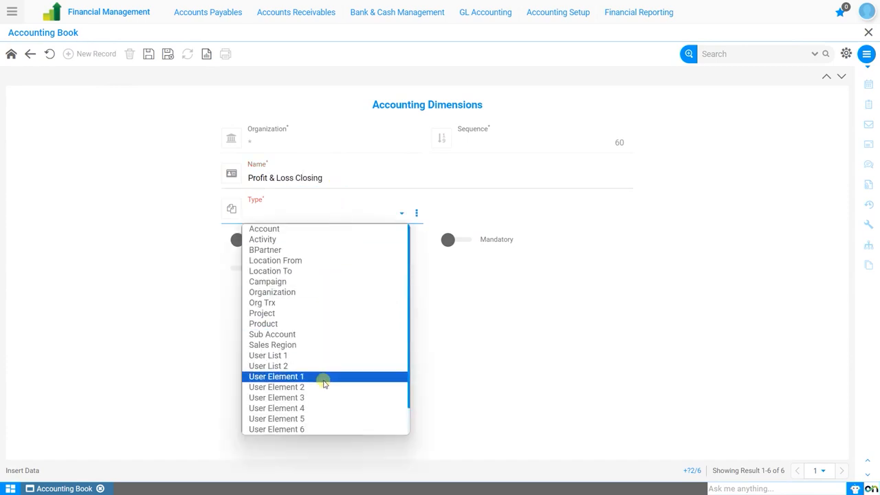
left_click(330, 376)
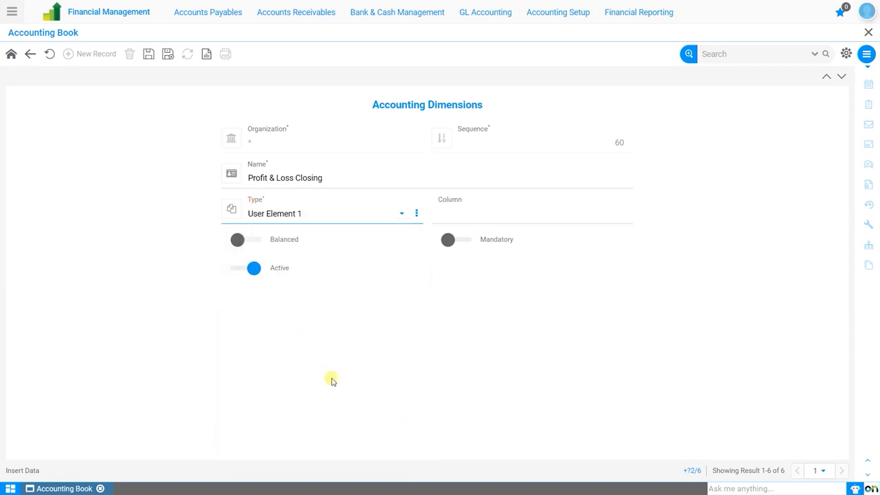
- Set the accounting dimension's column to C_ProfitAndLoss_ID_Profit Dimension and save the record
left_click(537, 214)
type("pr")
key("Return")
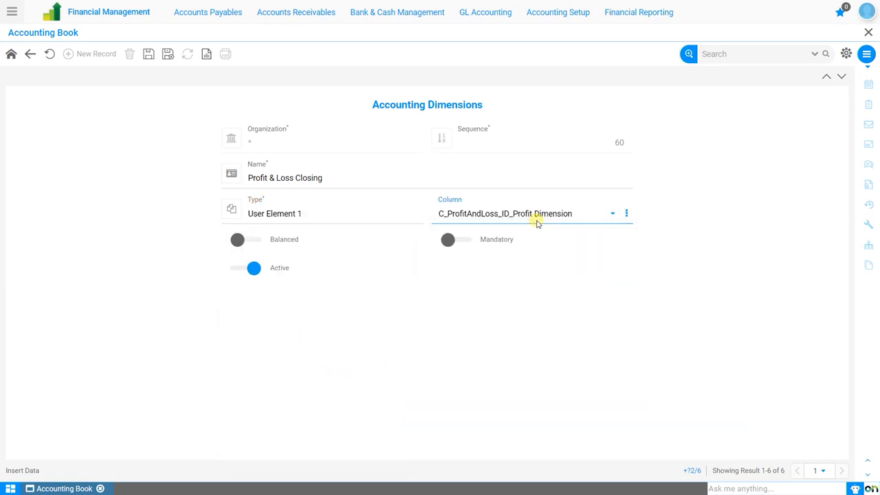
left_click(149, 55)
left_click(436, 314)
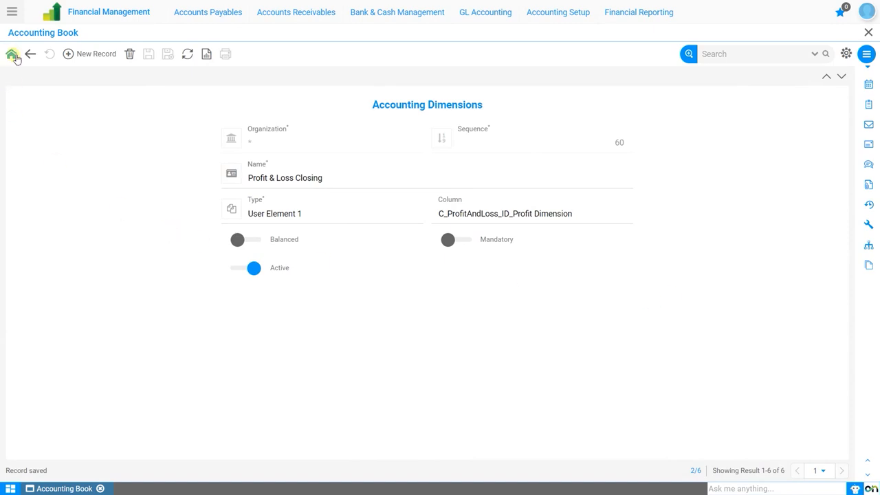
- Start a new Profit & Loss Closing record and check which document types it offers
left_click(643, 13)
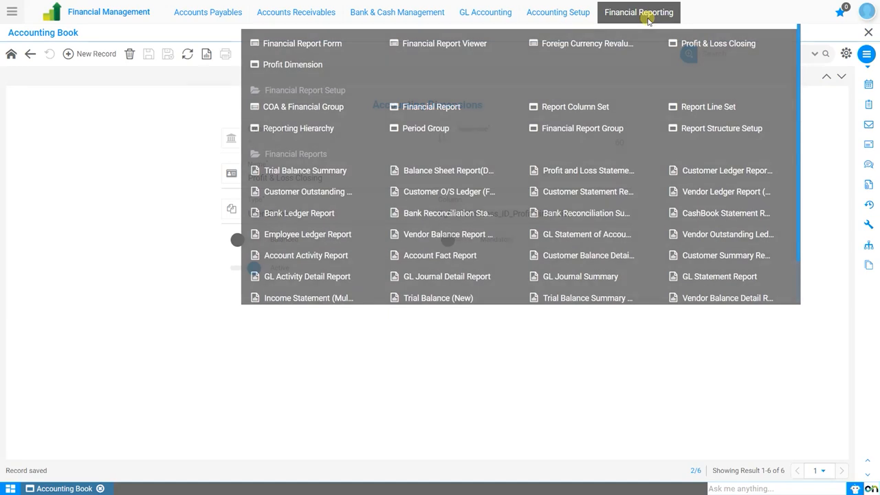
left_click(685, 43)
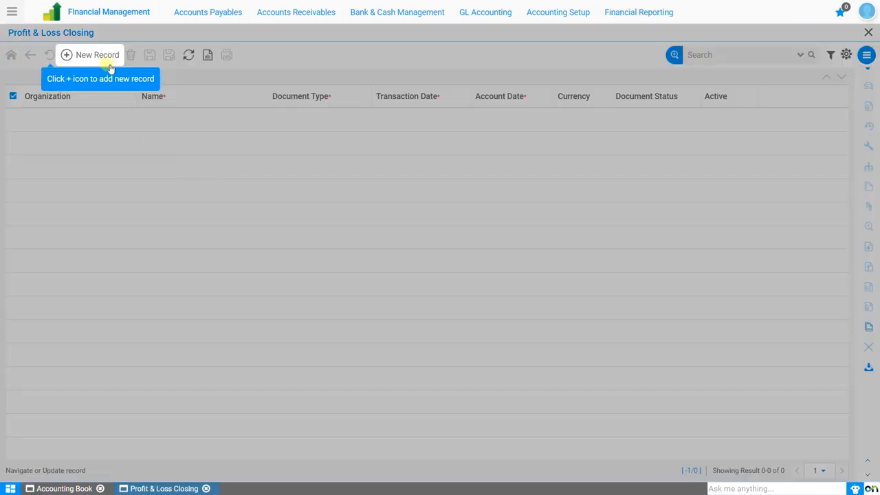
left_click(107, 55)
left_click(545, 143)
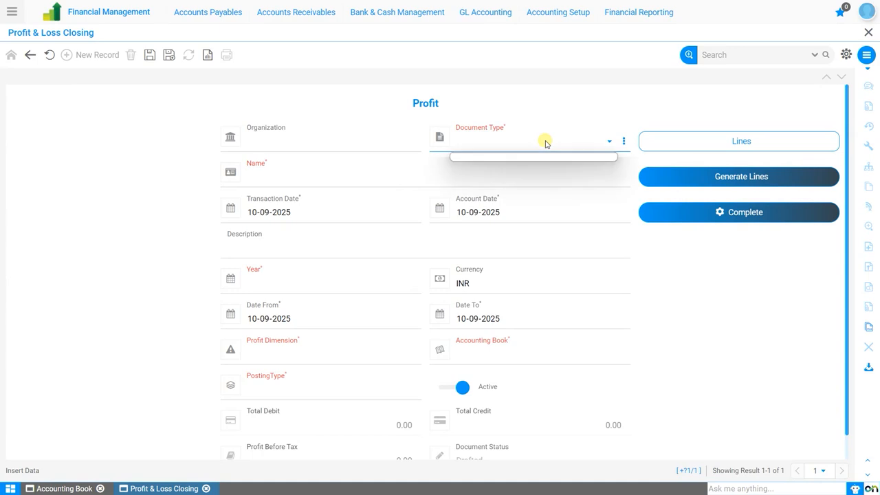
- Go to the document types from the Document Type field and add one with "Profit & Loss Closing" as name and print text
left_click(624, 141)
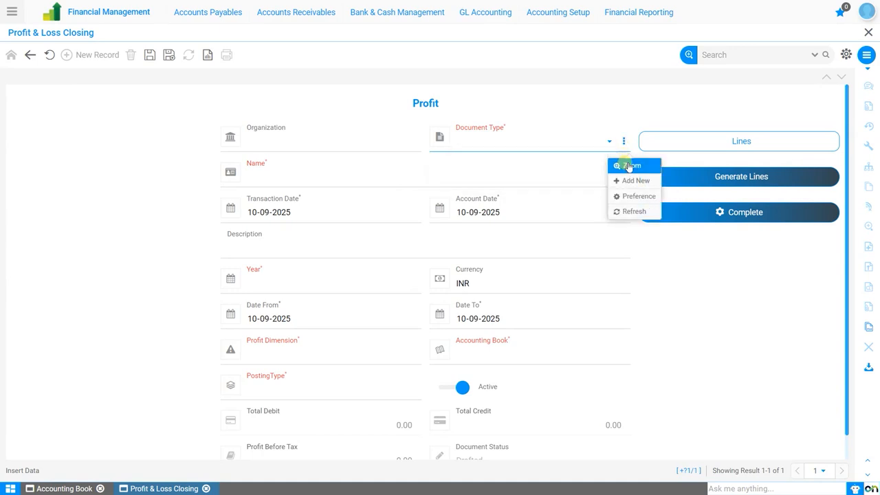
left_click(626, 165)
left_click(87, 57)
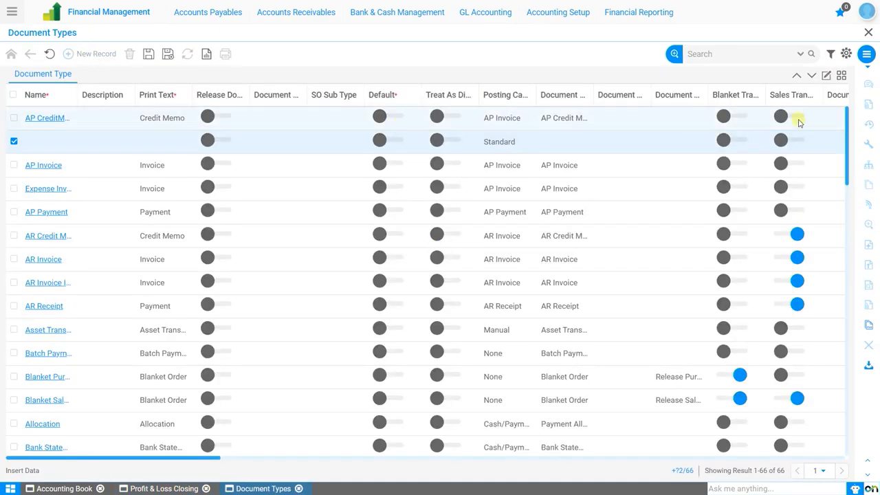
left_click(826, 76)
left_click(223, 146)
type("Profit  & Loss Closing")
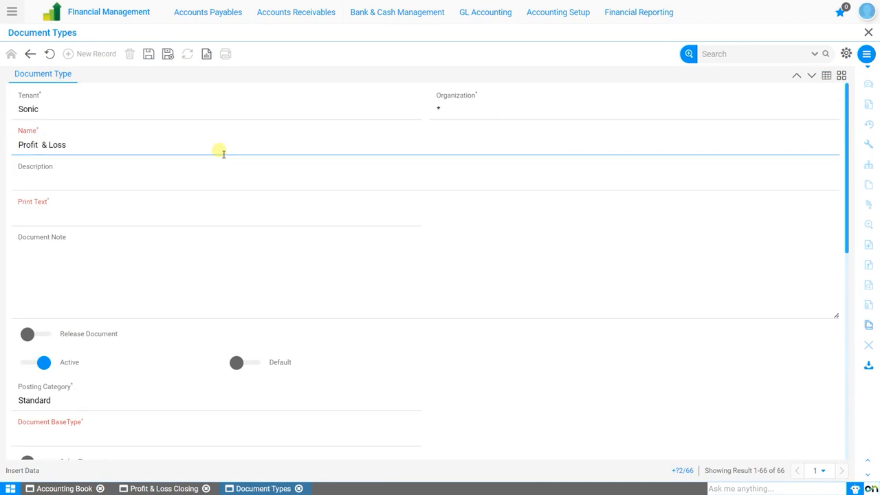
- Set the new document type's posting category to Manual and its document base type to Profit Loss Accounting
scroll(275, 240, "down", 1)
left_click(237, 347)
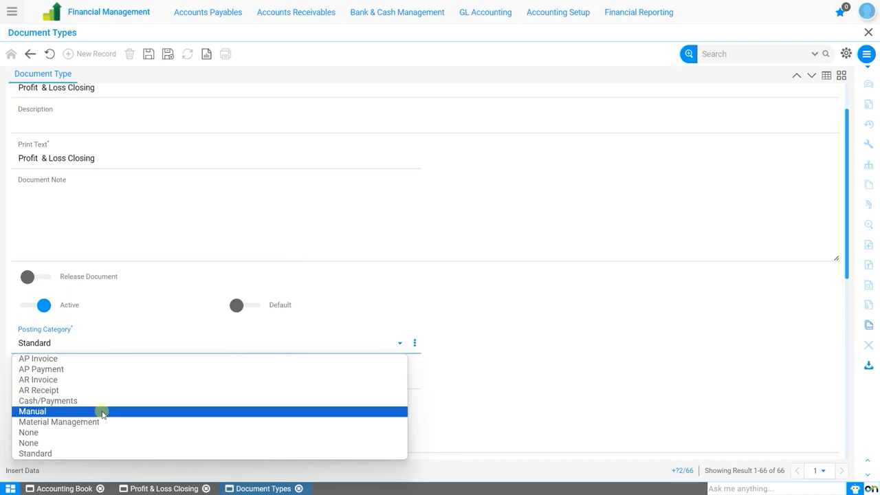
left_click(102, 410)
scroll(236, 388, "down", 1)
left_click(249, 320)
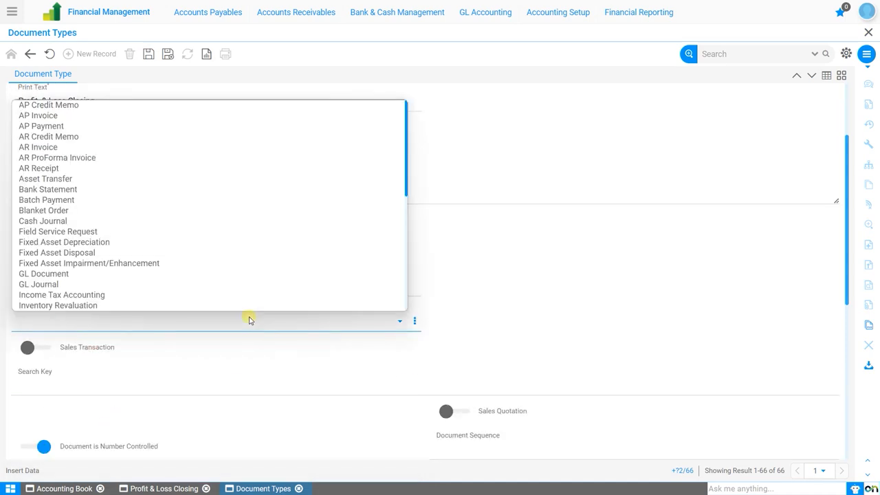
type("pr")
key("Return")
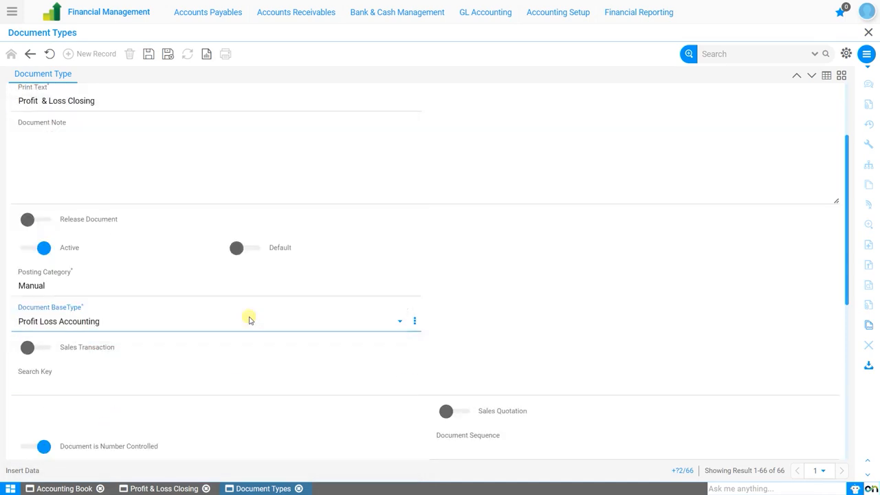
- From the Document Sequence field, create and save a transaction sequence named "Profit & Loss Closing" with auto numbering enabled
scroll(413, 344, "down", 2)
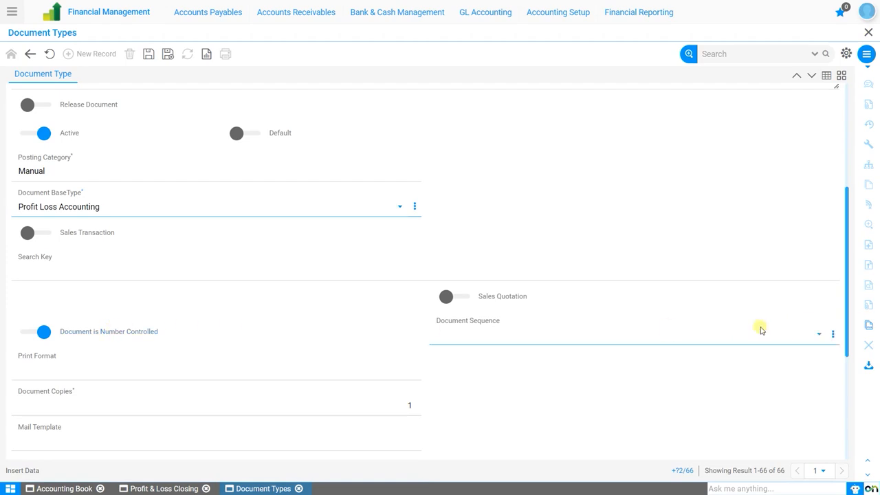
left_click(833, 334)
left_click(831, 358)
left_click(96, 59)
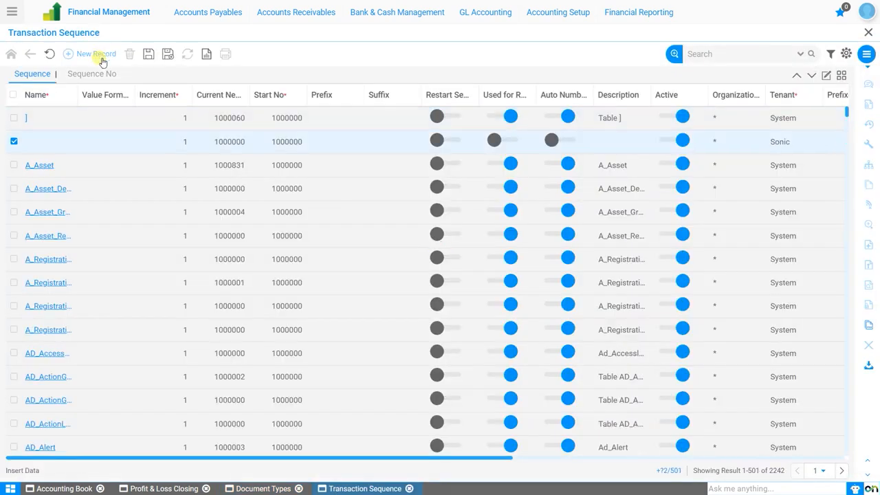
left_click(827, 76)
left_click(178, 147)
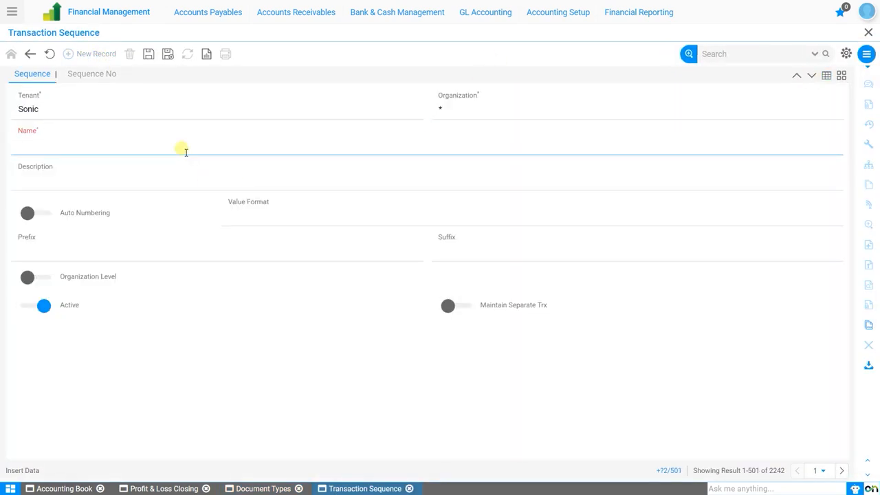
type("Profit & Loss Closing")
left_click(50, 217)
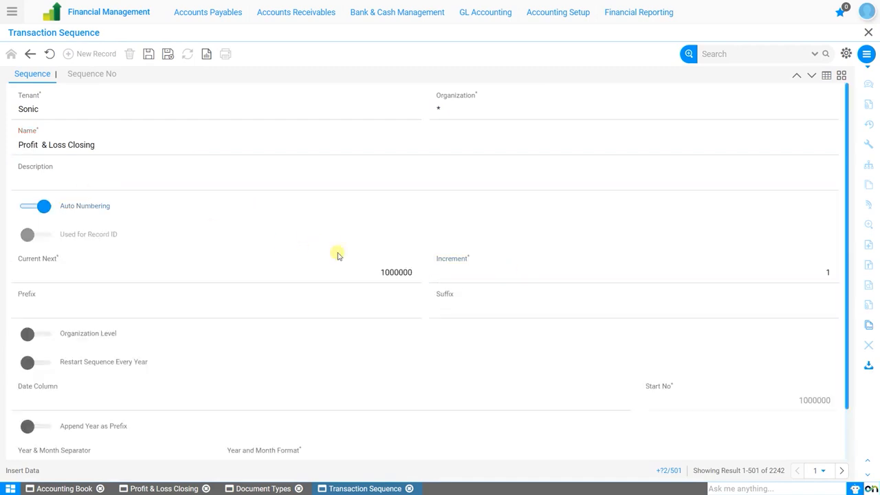
left_click(148, 54)
left_click(868, 33)
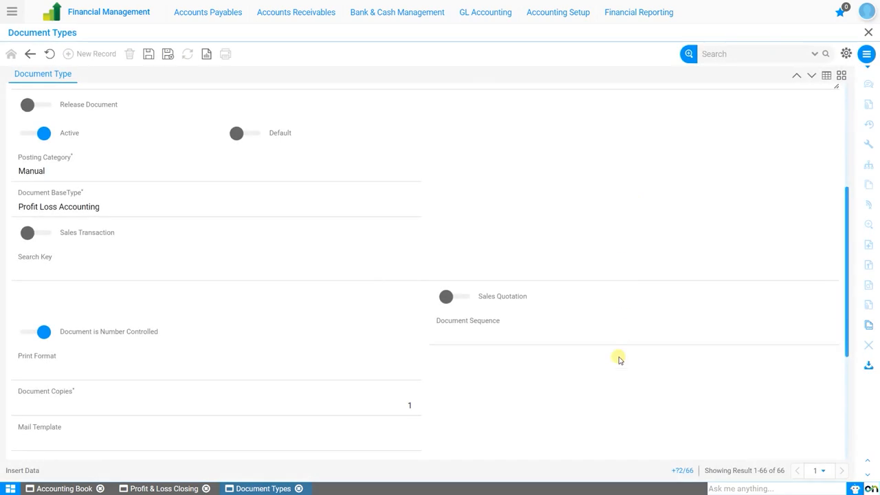
- Refresh the document sequences, assign Profit & Loss Closing to the document type, and save it
left_click(832, 334)
left_click(833, 404)
left_click(687, 337)
type("pro")
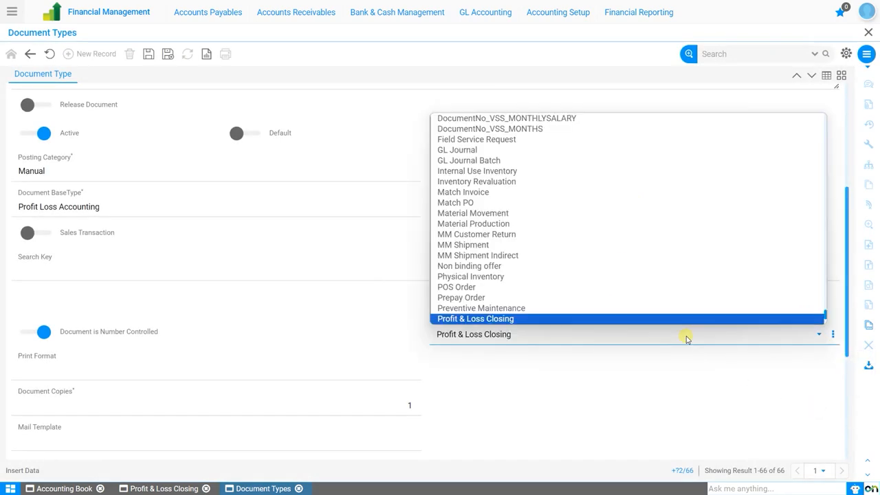
key("Return")
left_click(149, 53)
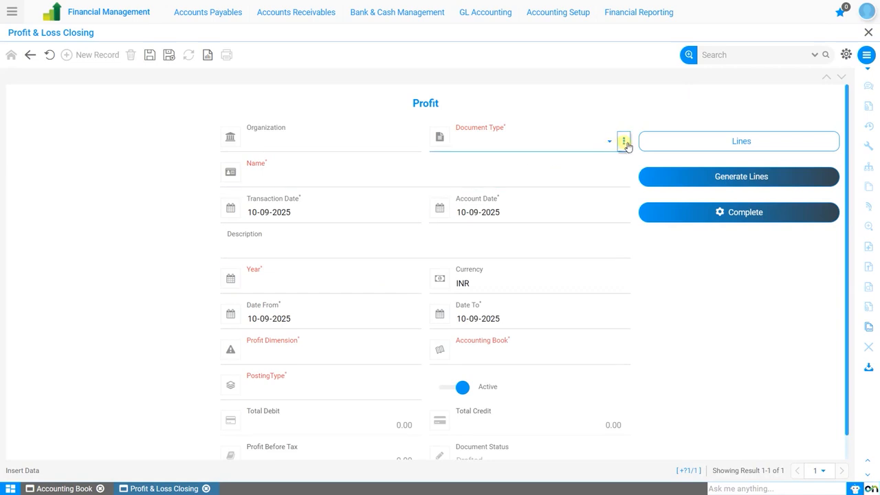
- Refresh the closing record's document types, choose Profit & Loss Closing, and name the record "September 2025 Closing"
left_click(624, 141)
left_click(633, 212)
left_click(581, 142)
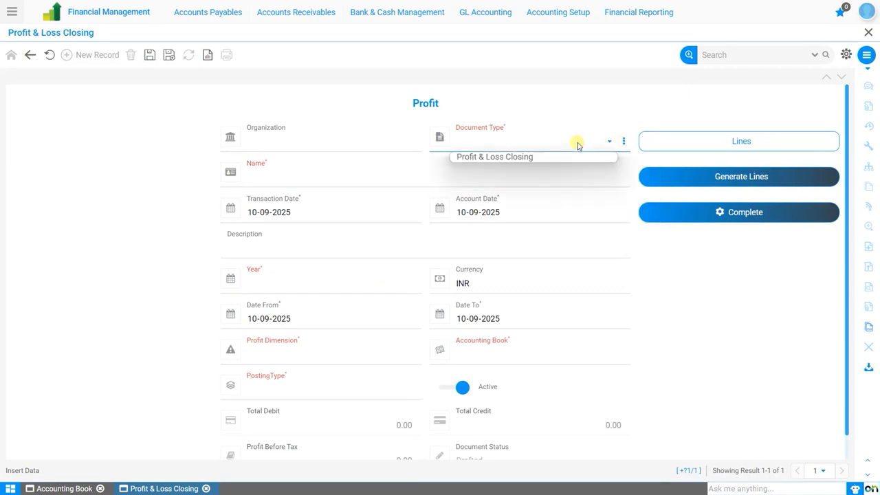
left_click(535, 157)
left_click(332, 180)
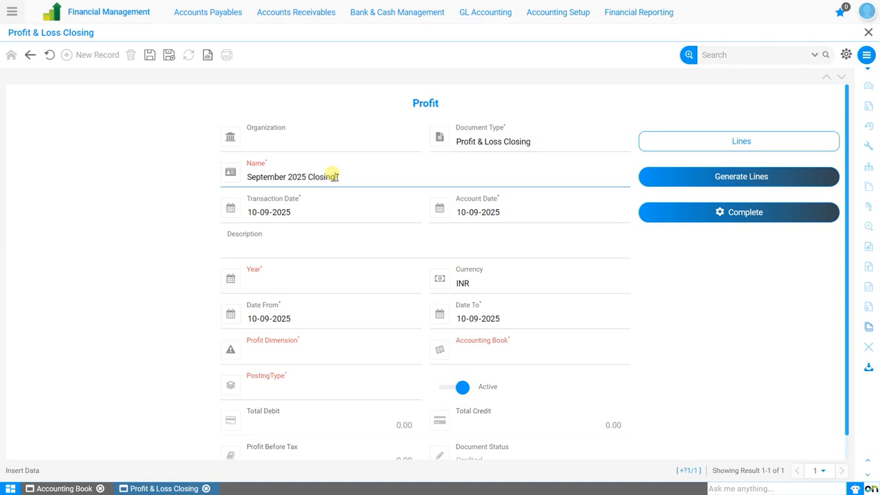
- Set both the transaction date and the account date to 30-09-2025
left_click(407, 213)
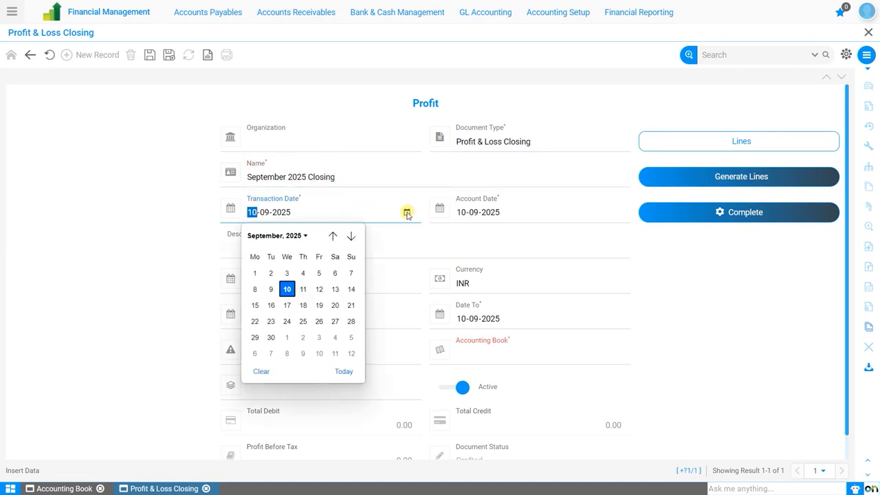
left_click(271, 338)
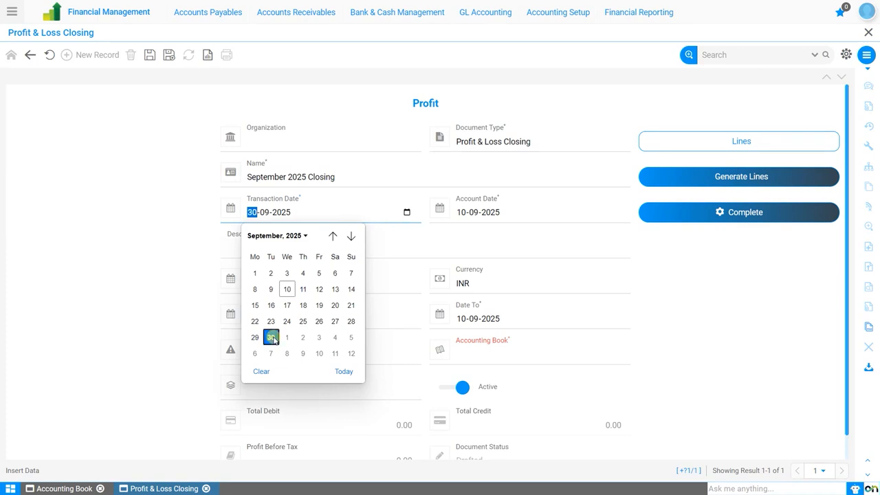
left_click(616, 213)
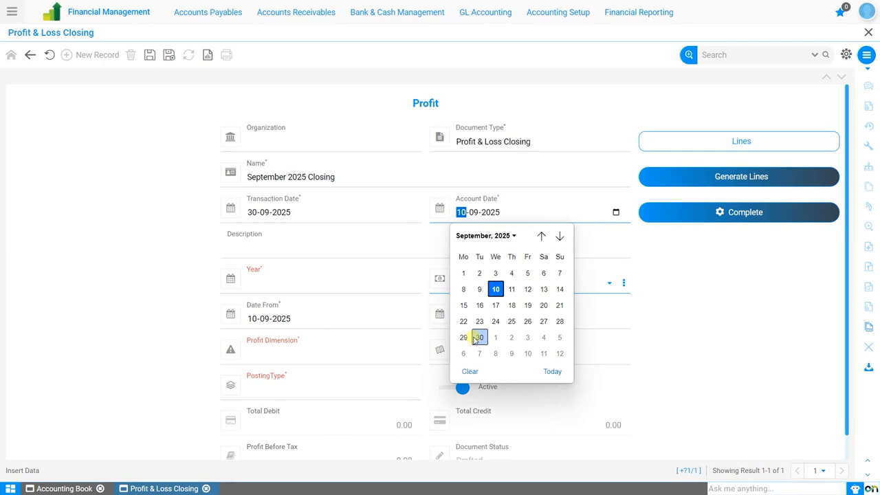
left_click(479, 338)
- Assign the closing record to Sonic Ventures, with document type Profit & Loss Closing and year 2025-2026
left_click(398, 141)
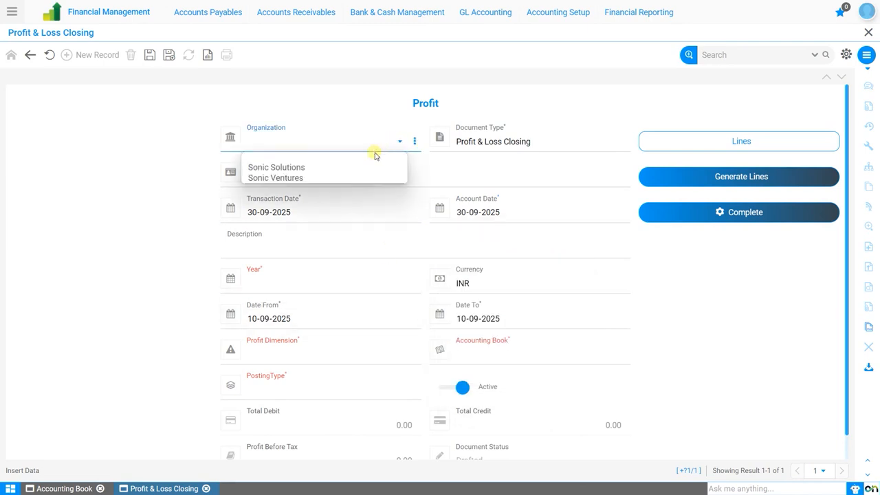
left_click(328, 177)
left_click(515, 146)
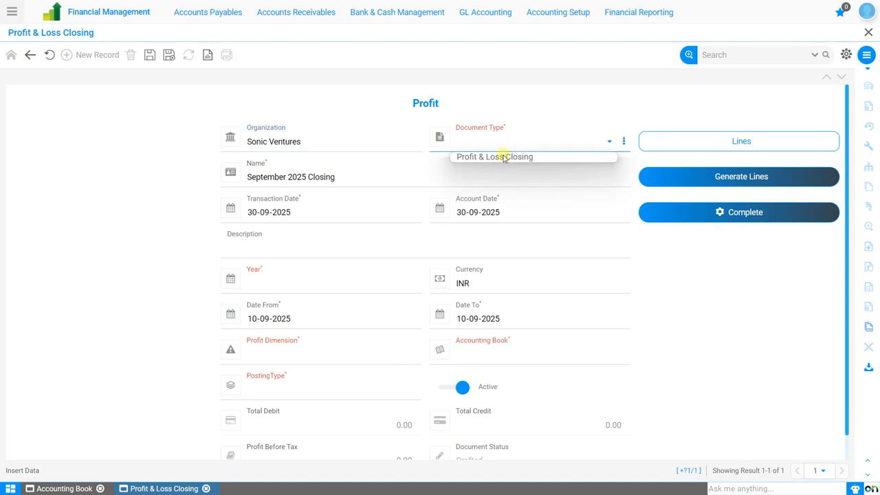
left_click(503, 155)
left_click(330, 280)
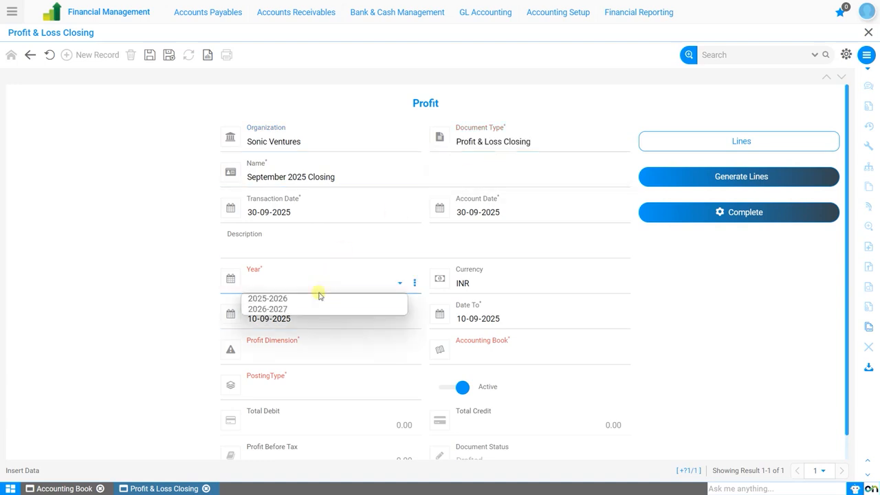
left_click(312, 299)
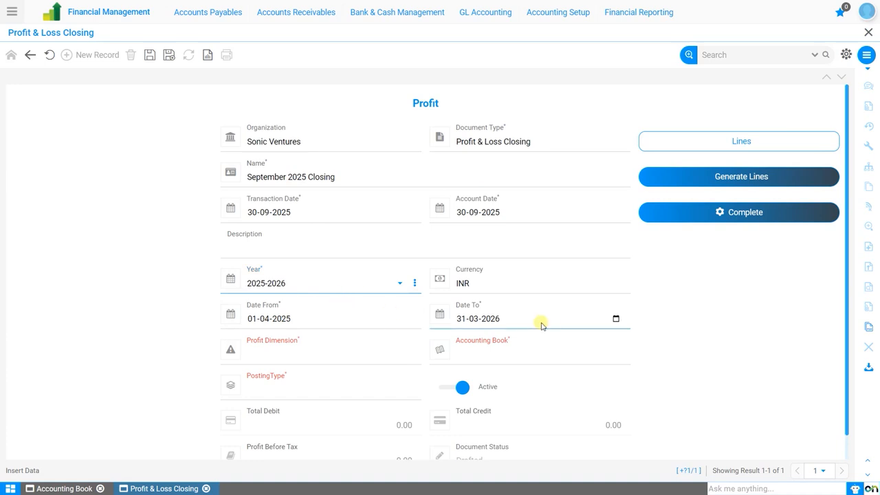
- Set the closing record's Date From to 01-09-2025 and its Date To to 30-09-2026
left_click(406, 318)
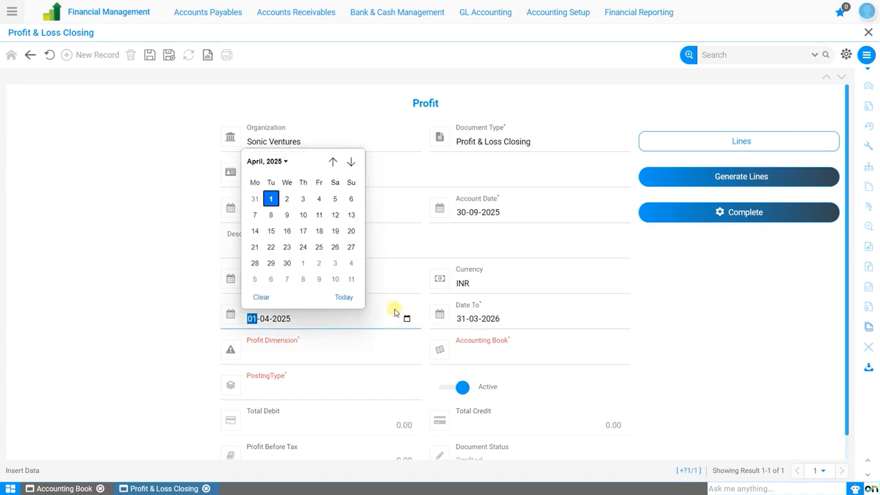
left_click(154, 330)
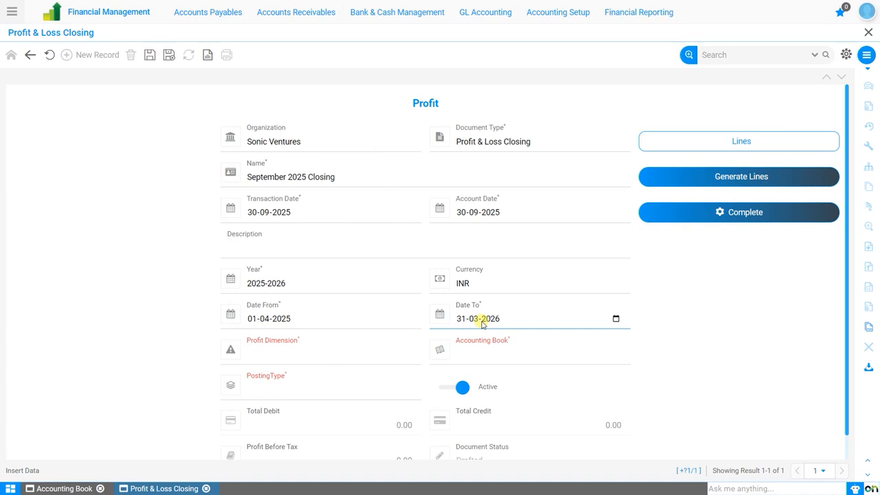
left_click(406, 319)
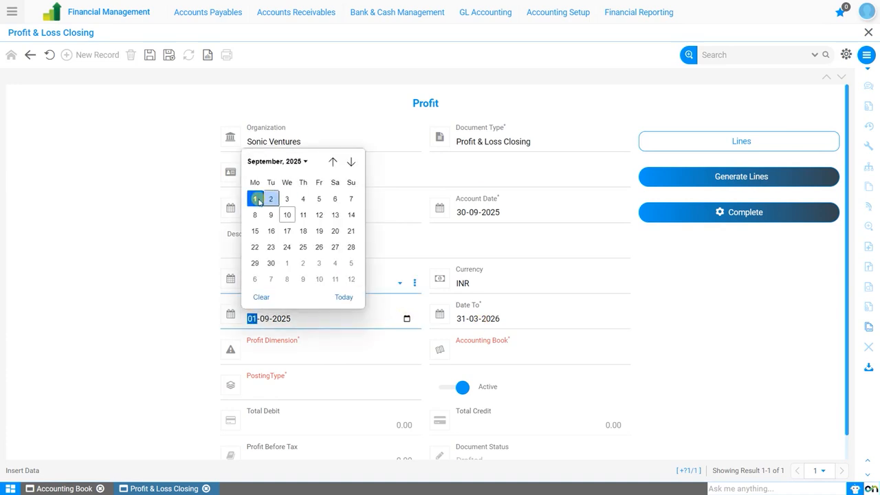
left_click(255, 196)
left_click(616, 319)
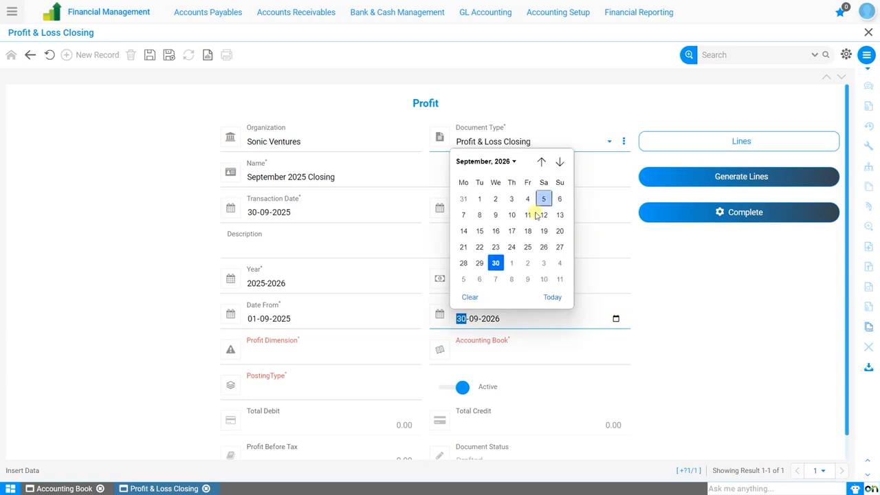
left_click(497, 264)
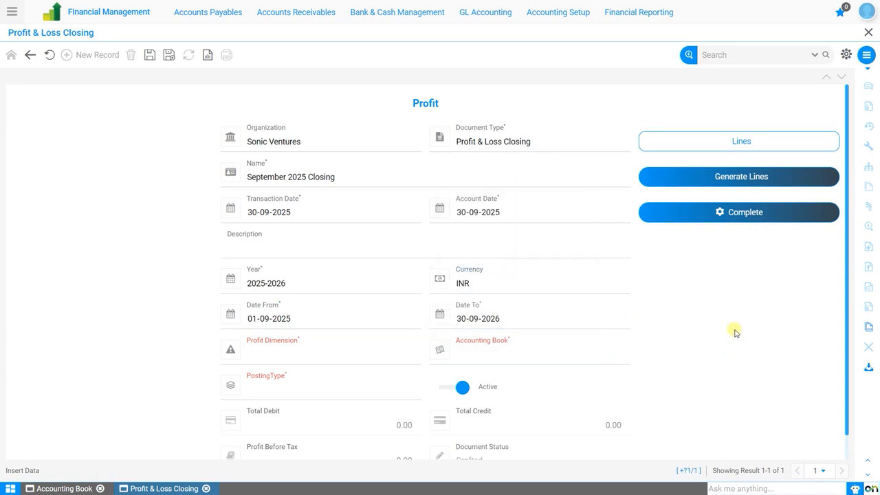
- Choose Profit & Loss Closing as profit dimension, Sonic UN/56 Indian Rupee (INR) as accounting book and Actual as posting type
left_click(381, 353)
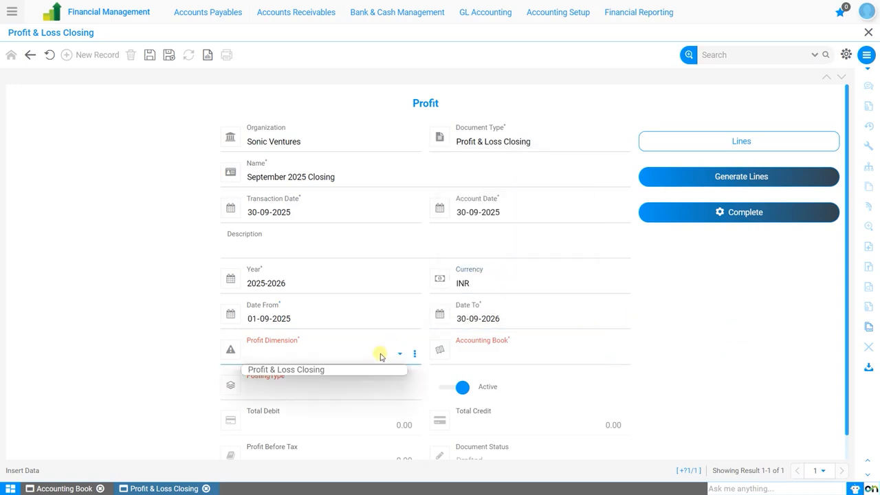
left_click(338, 369)
left_click(464, 354)
left_click(504, 371)
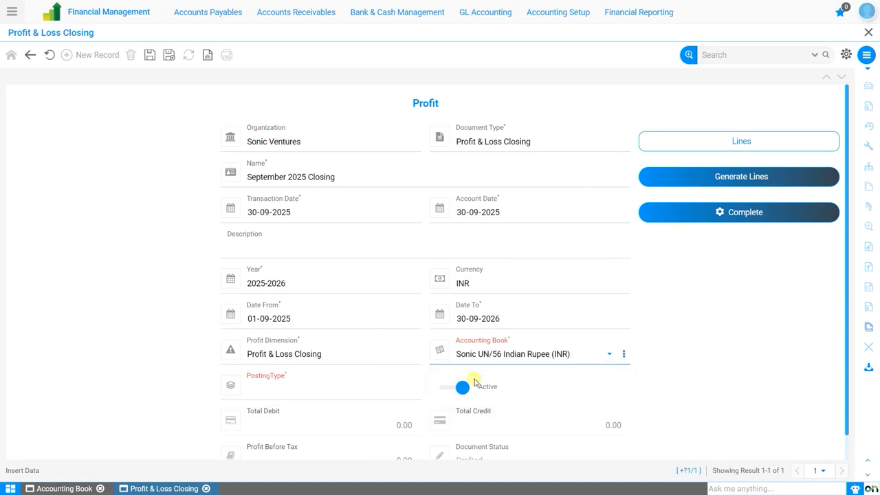
left_click(362, 391)
left_click(325, 402)
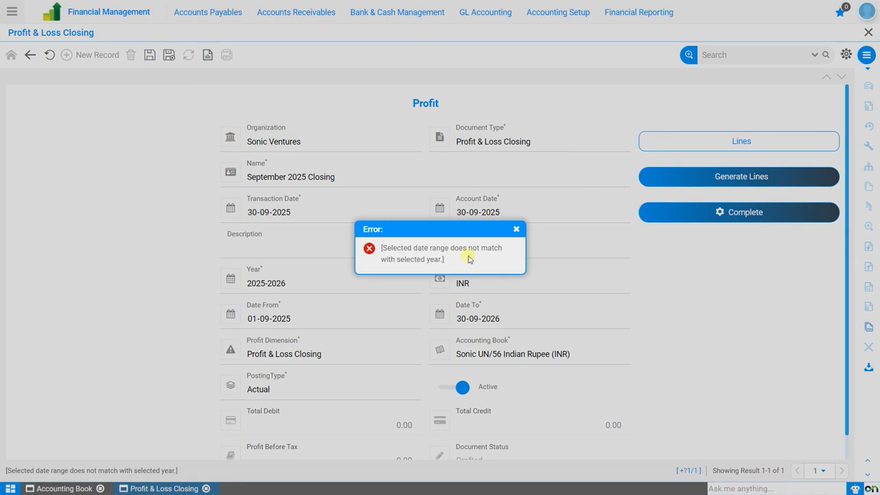
- Dismiss the date range error and correct the closing record's Date To to 30-09-2025
left_click(512, 234)
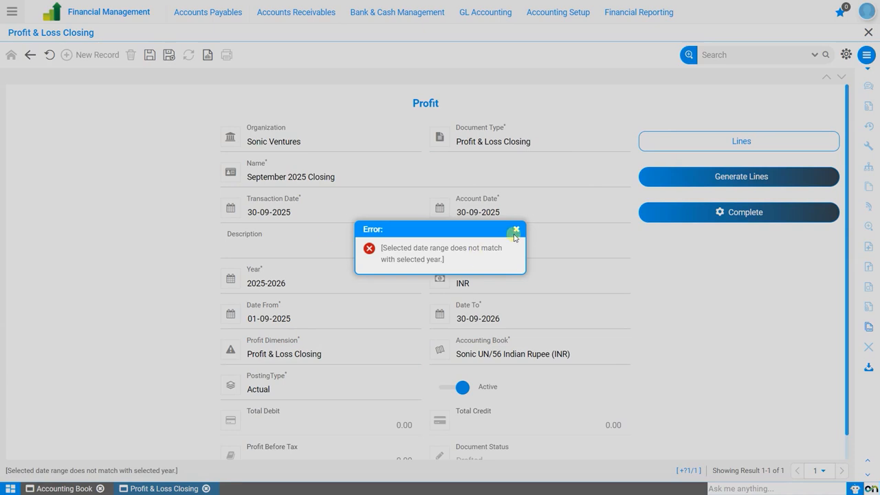
left_click(492, 319)
type("2025")
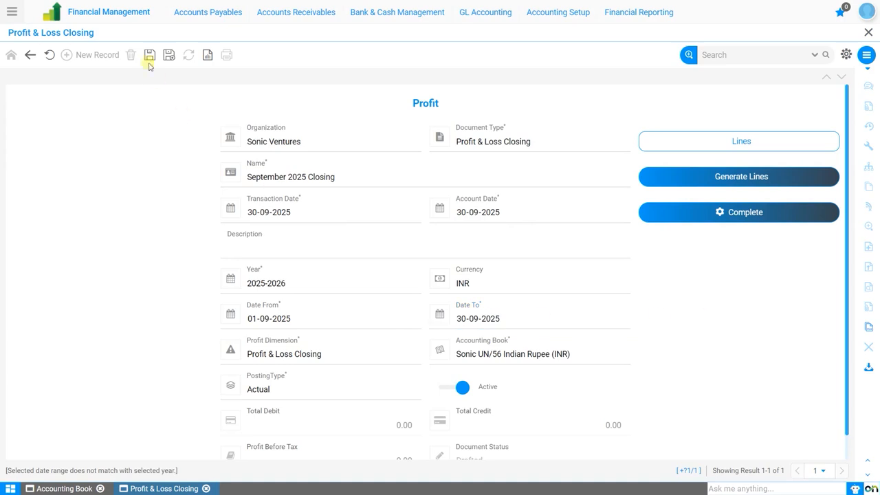
- Save the September 2025 Closing record and generate its profit and loss lines
left_click(150, 55)
left_click(730, 176)
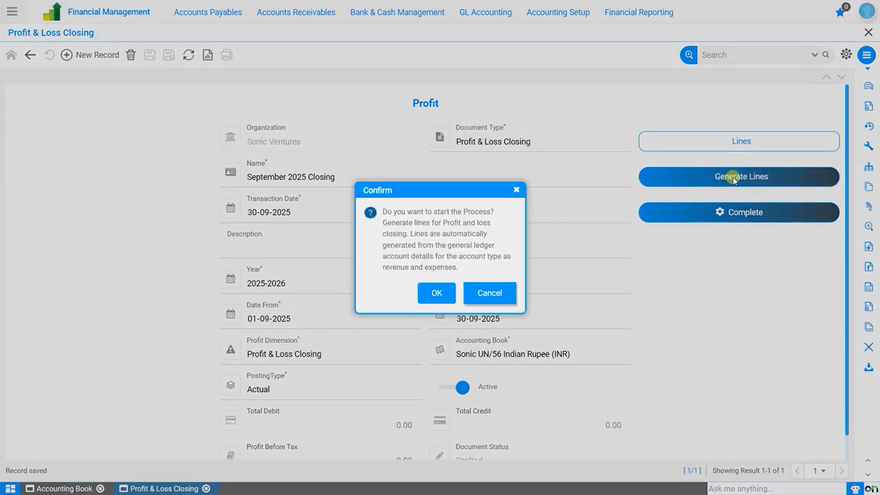
left_click(448, 294)
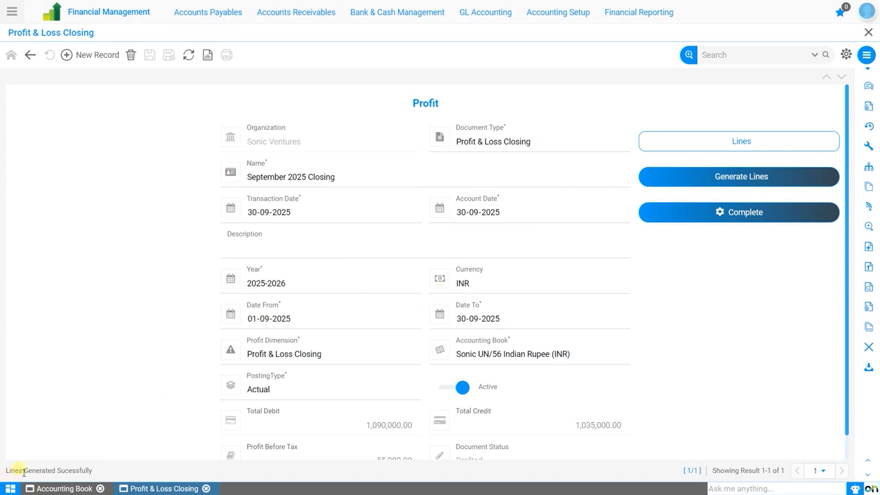
- Examine the closing record's totals and profit before tax, and review its generated ledger lines
scroll(673, 365, "down", 1)
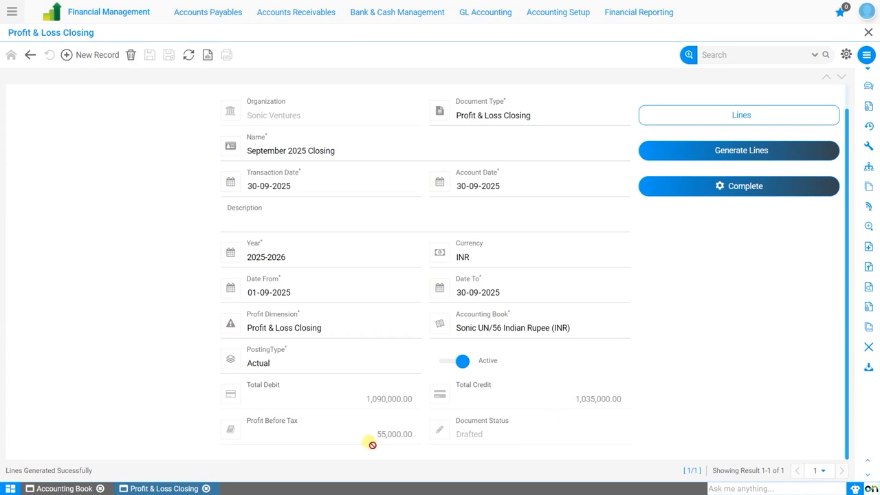
left_click_drag(369, 442, 646, 416)
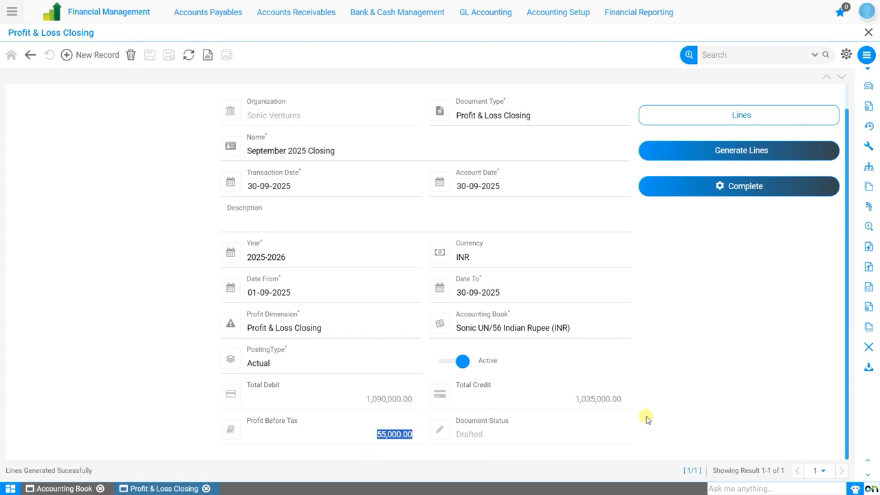
left_click(680, 333)
left_click(743, 114)
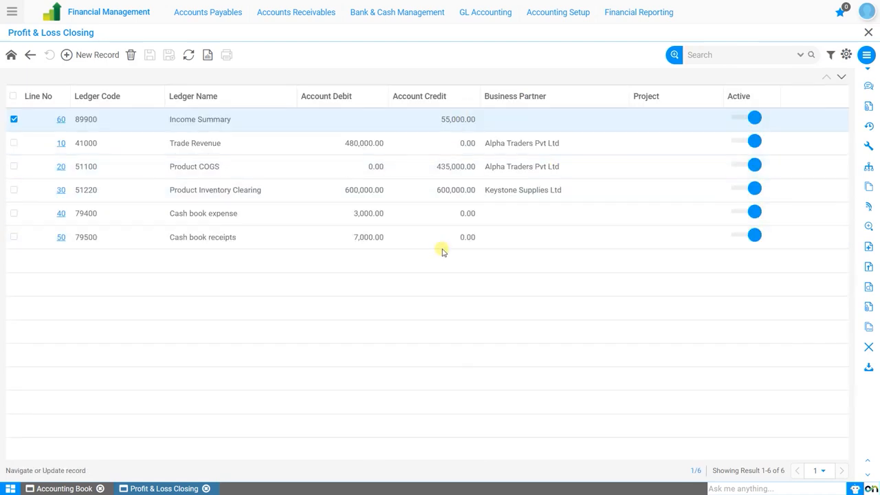
left_click(11, 55)
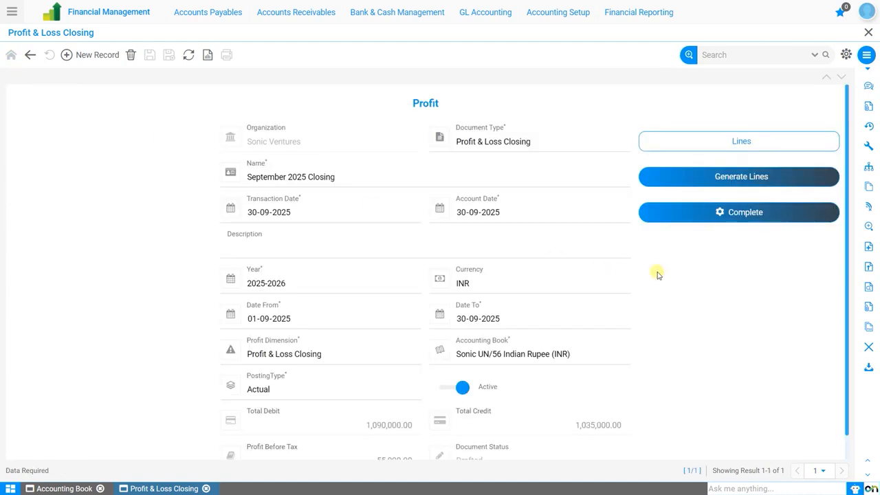
- Try to complete the September 2025 Closing document with the Complete document action
scroll(741, 255, "down", 1)
left_click(745, 192)
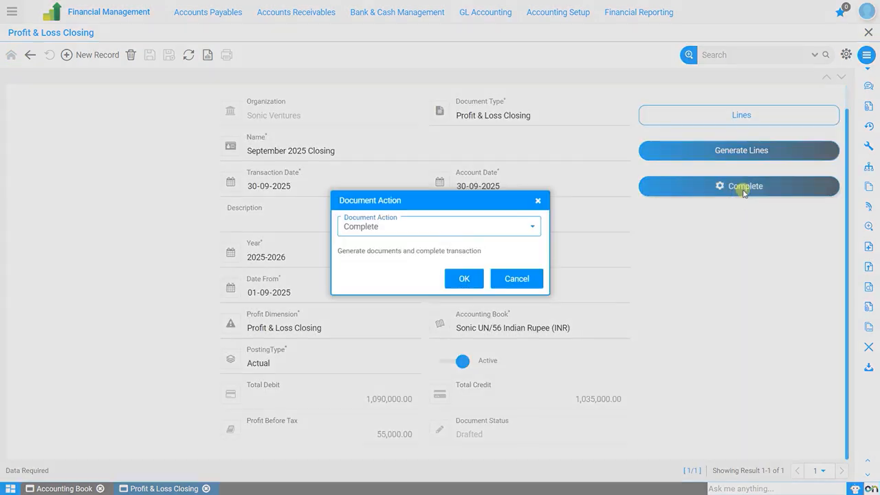
left_click(470, 279)
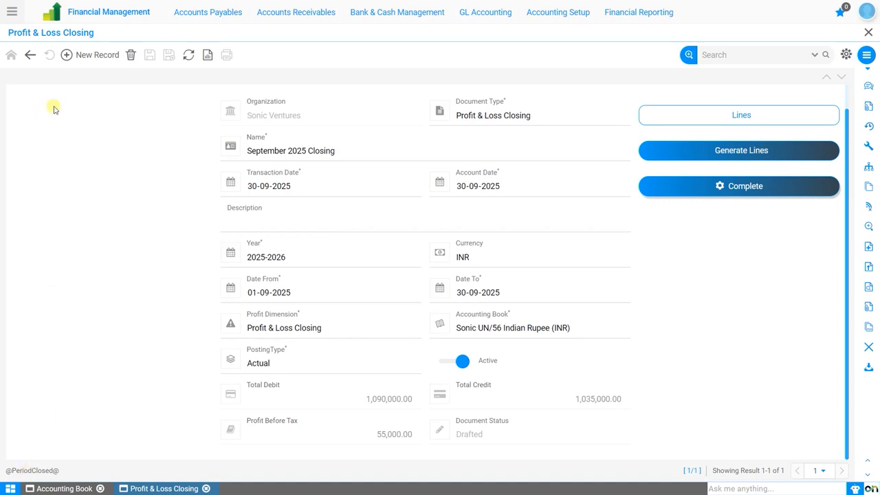
- Find the Period Control window by searching for "period" and open it
left_click(12, 12)
type("pe")
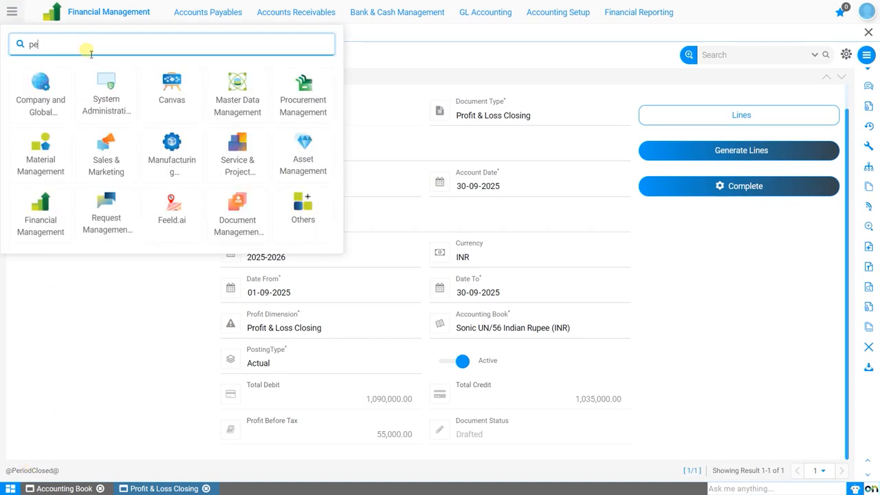
type("riod")
key("Return")
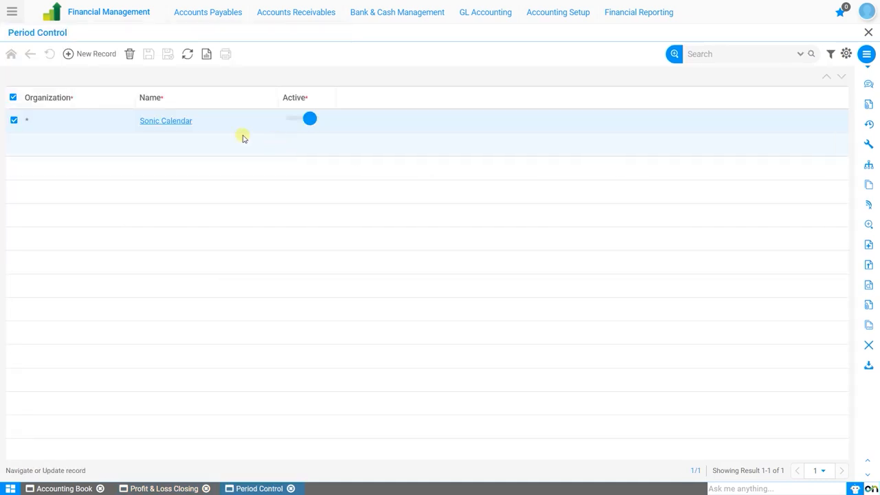
- In Sonic Calendar, open the September-25 period of year 2025-2026 and go to its period control records
left_click(192, 121)
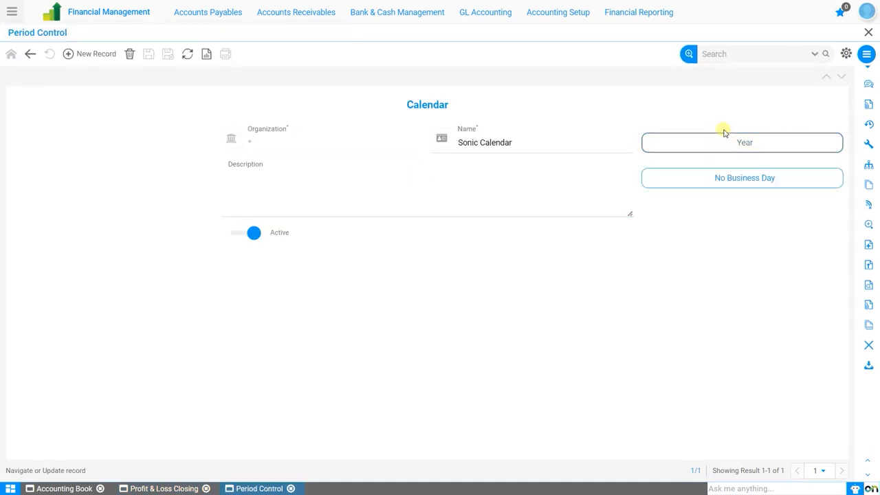
left_click(726, 143)
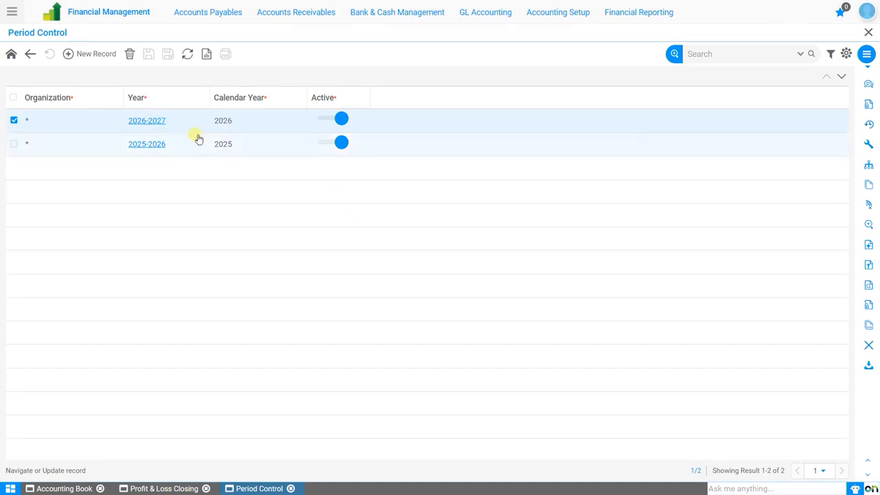
left_click(142, 150)
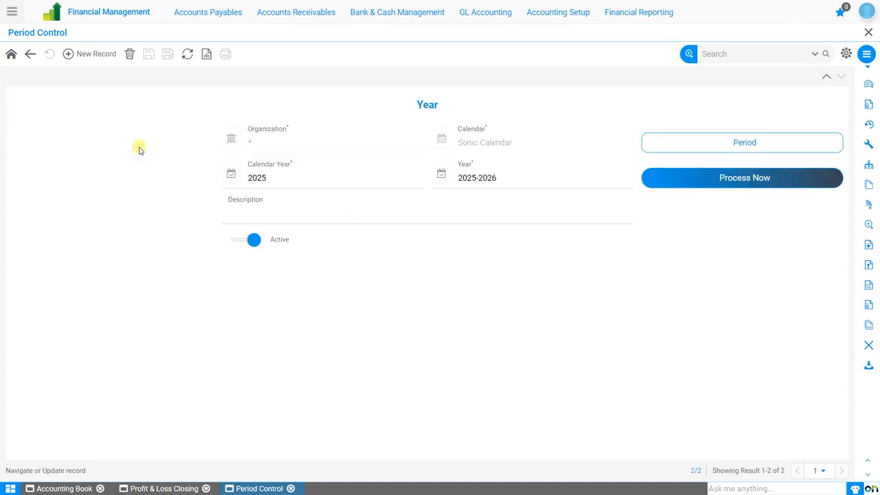
left_click(674, 149)
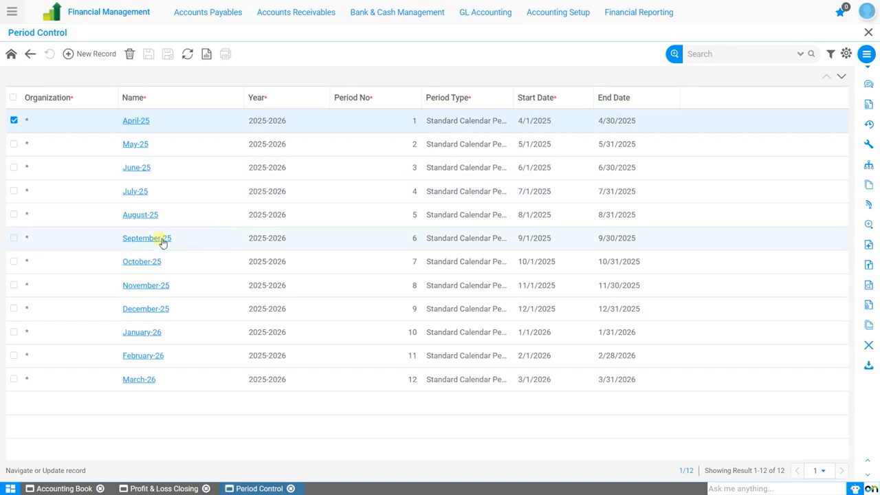
left_click(141, 244)
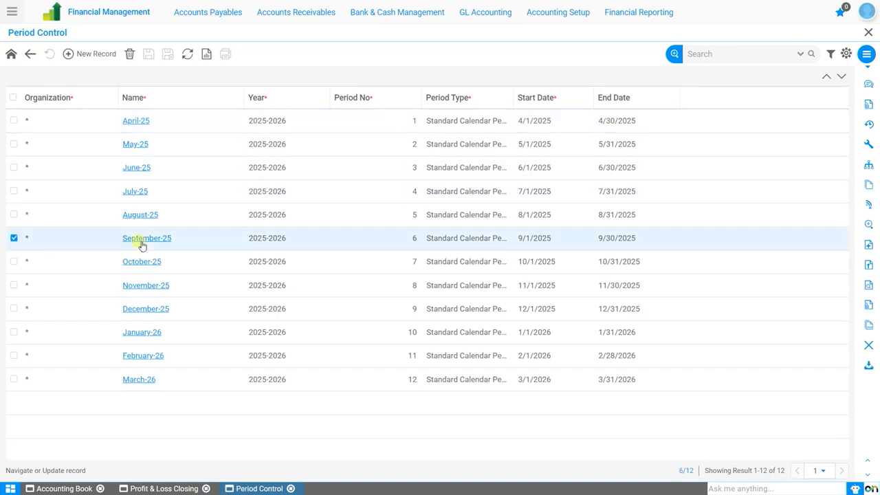
left_click(141, 243)
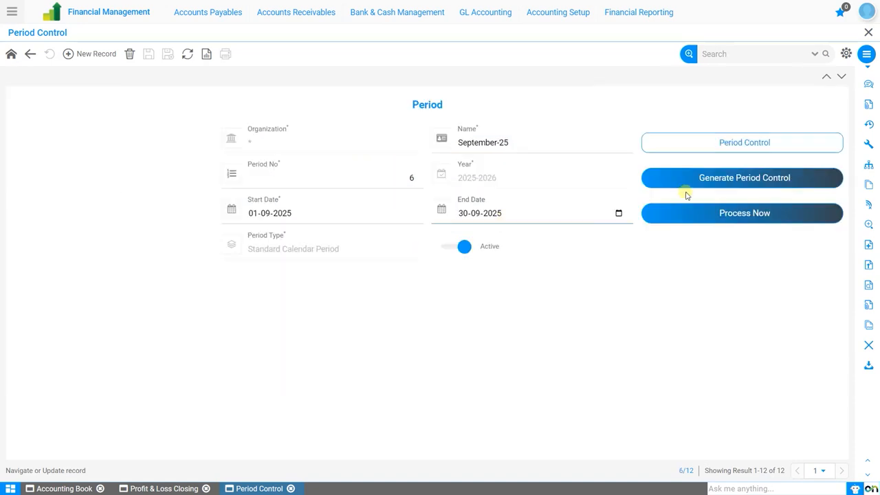
left_click(779, 142)
- Add a period control record for September-25 with document base type Profit Loss Accounting and action Open Period, and process it
left_click(96, 54)
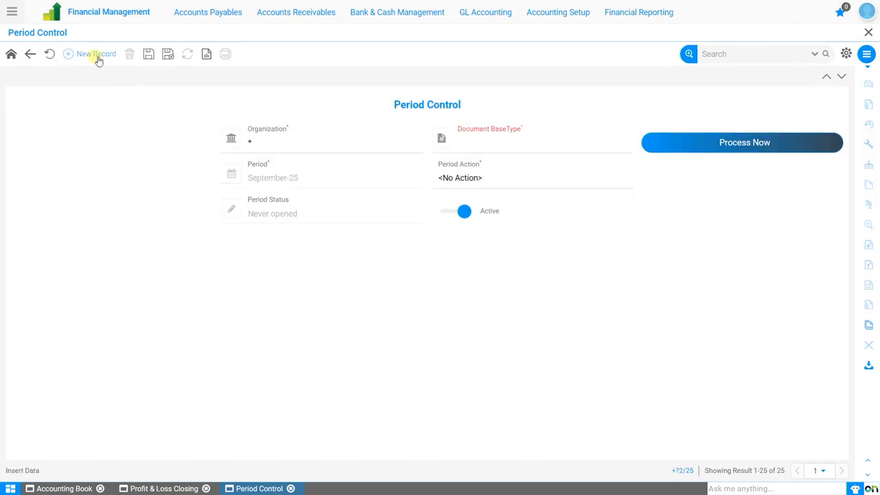
left_click(530, 143)
type("pr")
key("Return")
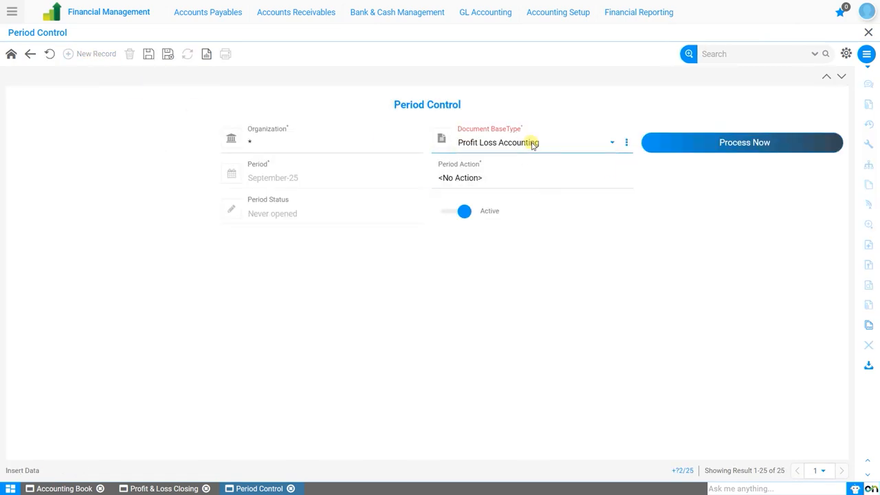
left_click(481, 181)
left_click(486, 214)
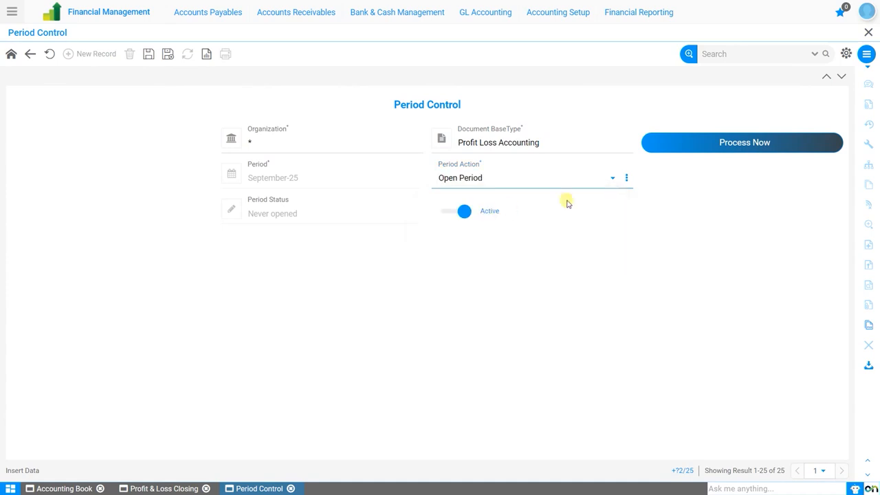
left_click(708, 150)
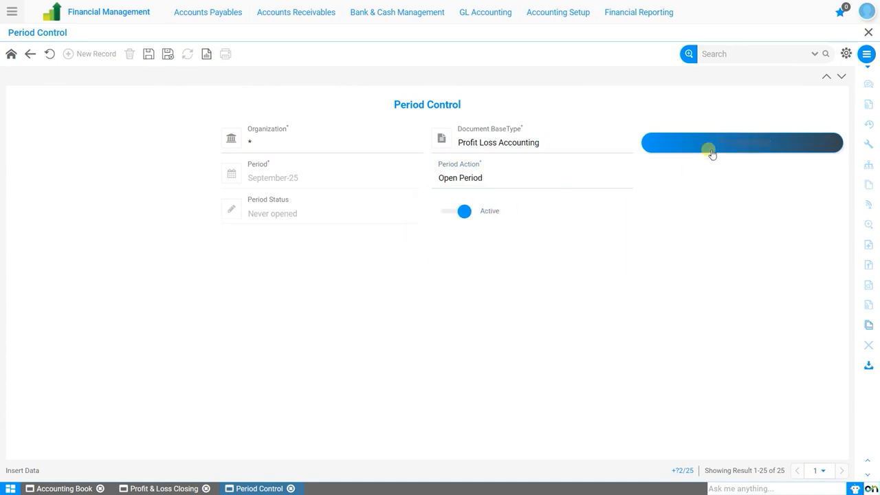
- Complete the September 2025 Closing document in Profit & Loss Closing and post it to create the accounting entries
left_click(147, 487)
left_click(745, 182)
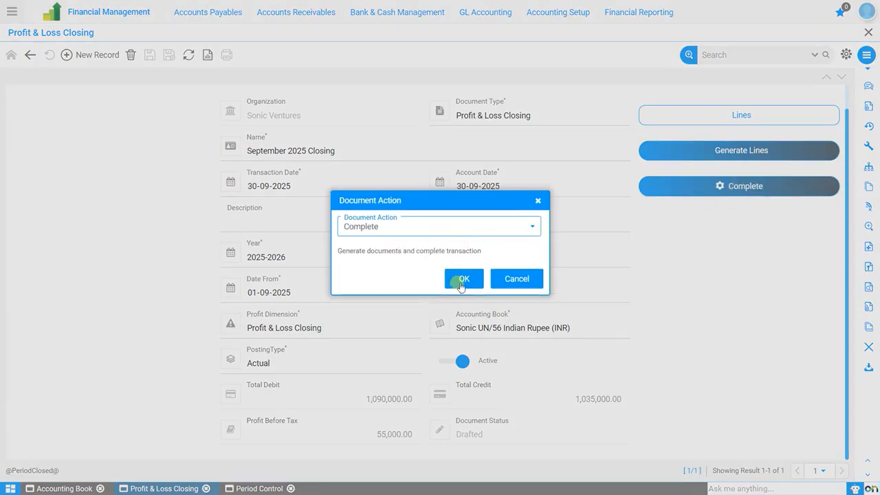
left_click(460, 278)
left_click(758, 226)
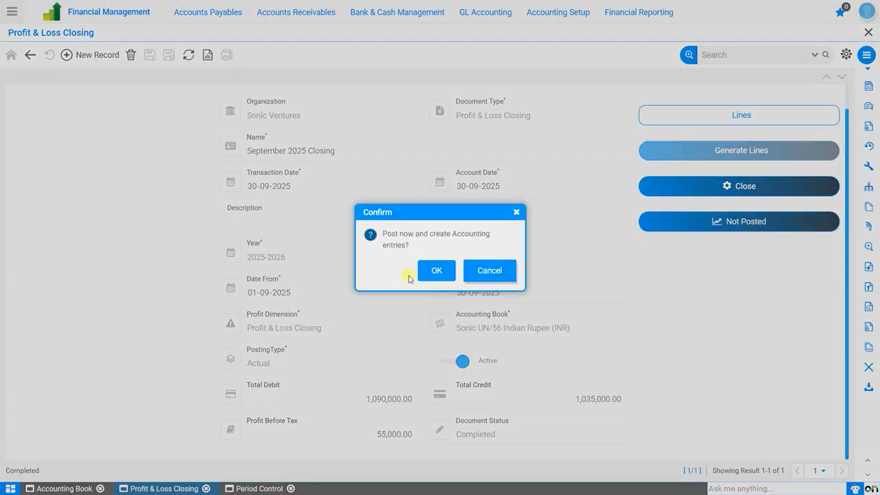
left_click(428, 271)
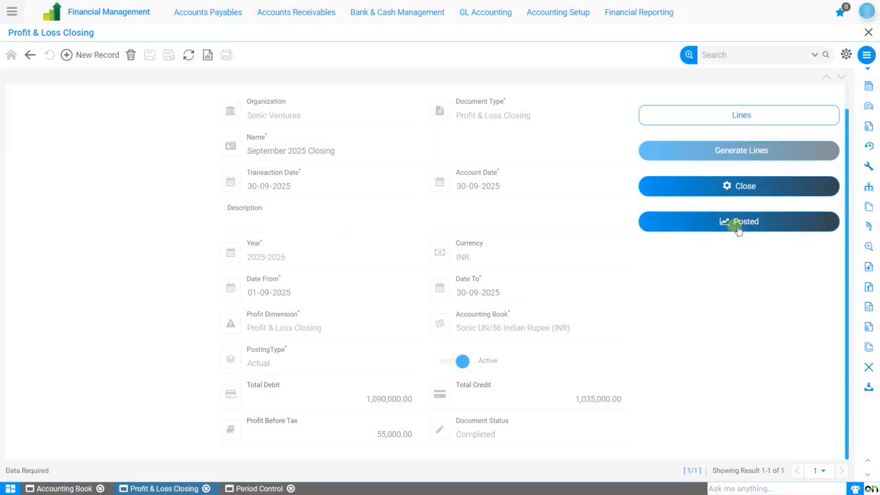
- Check the closing document's posted accounting entries against the Income Summary account in the Accounting Book's General Ledger, and close the Accounting Book
left_click(738, 223)
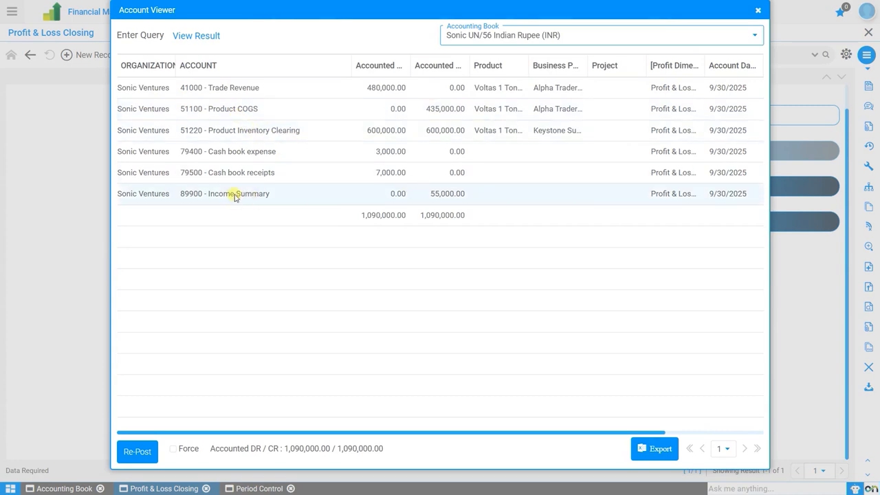
left_click(757, 11)
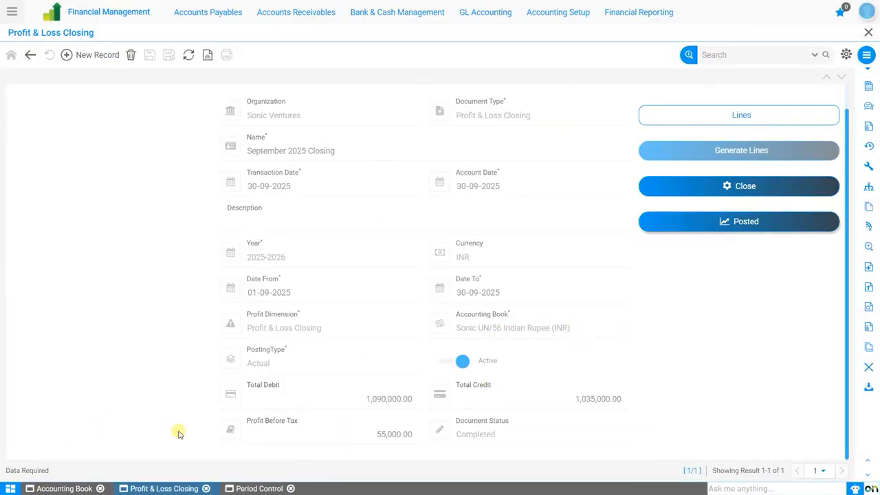
left_click(78, 488)
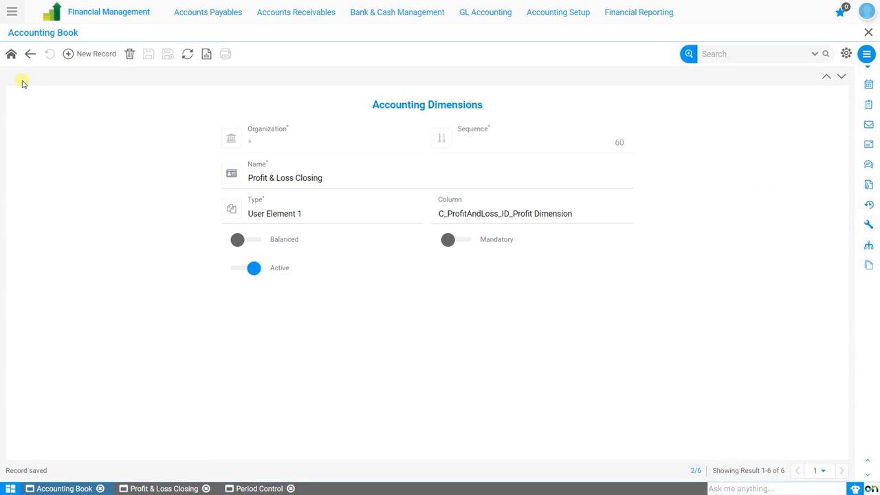
left_click(11, 55)
left_click(773, 183)
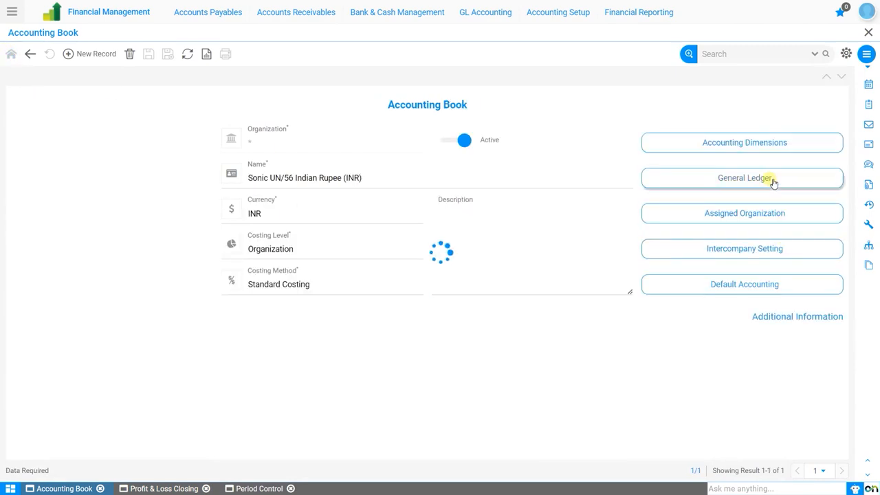
left_click(471, 142)
double_click(476, 144)
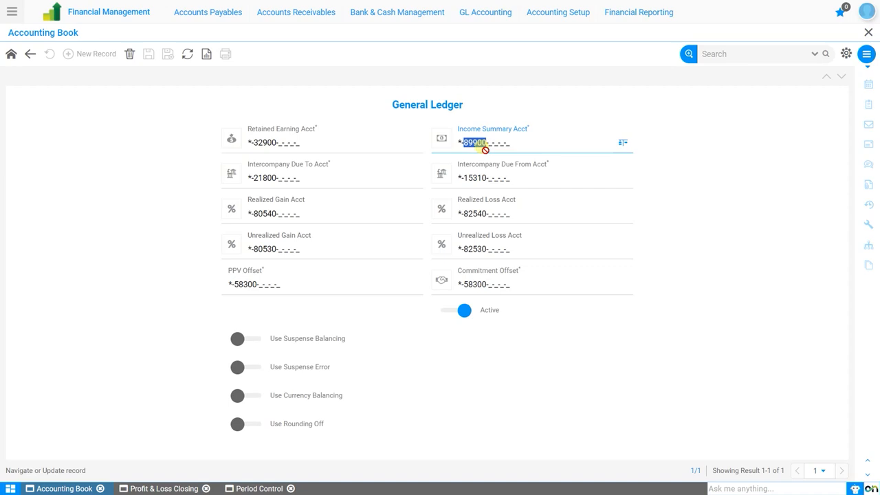
left_click(750, 163)
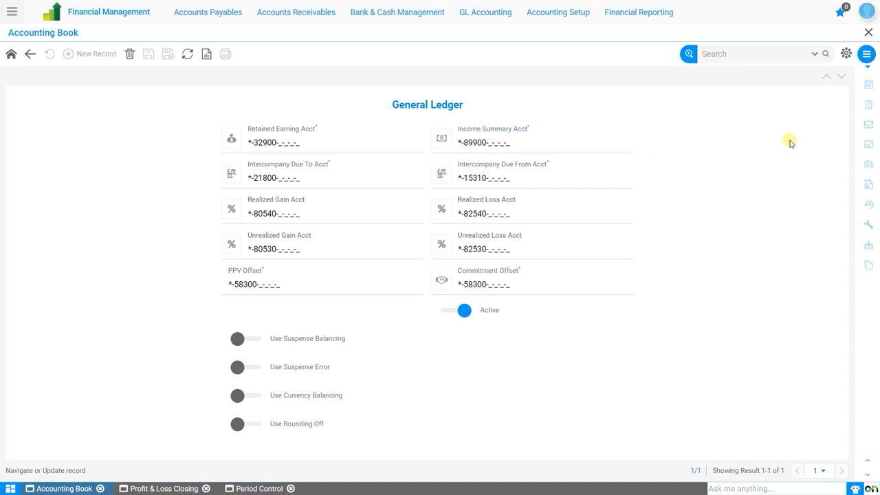
left_click(869, 33)
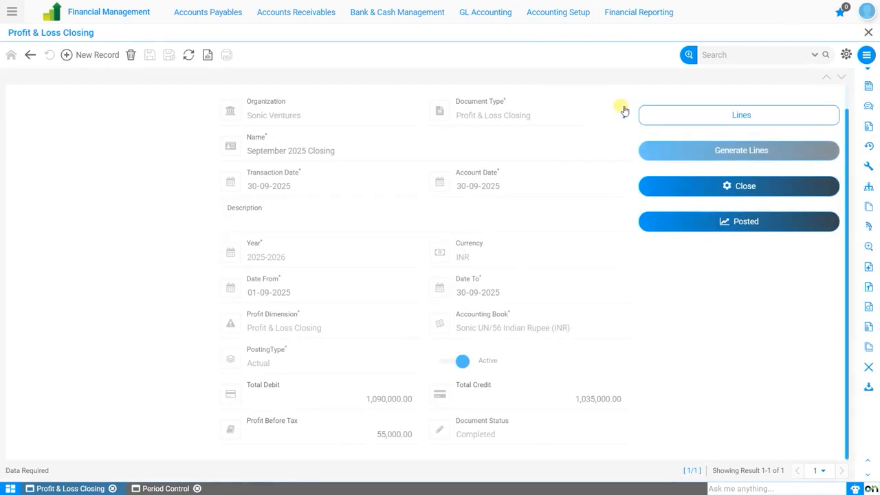
- Find the Profit and Loss Statement report by searching for "profit" and open it
left_click(12, 12)
type("profi")
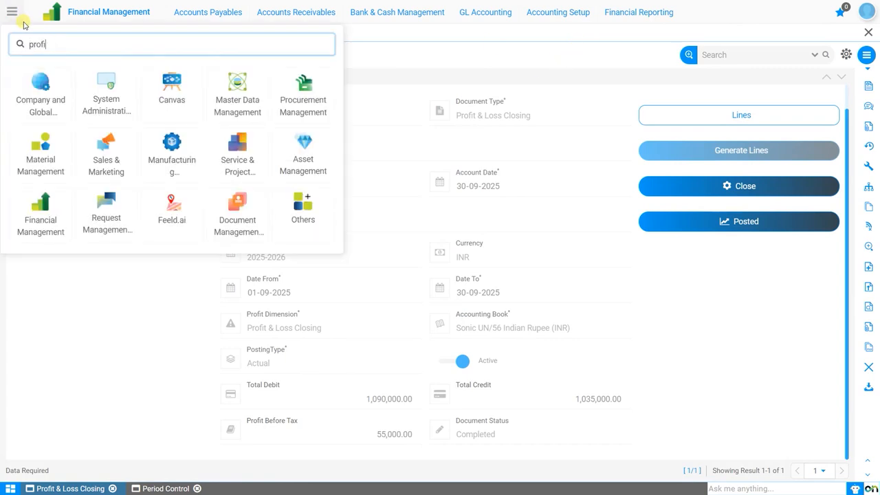
type("t")
key("Down")
key("Down")
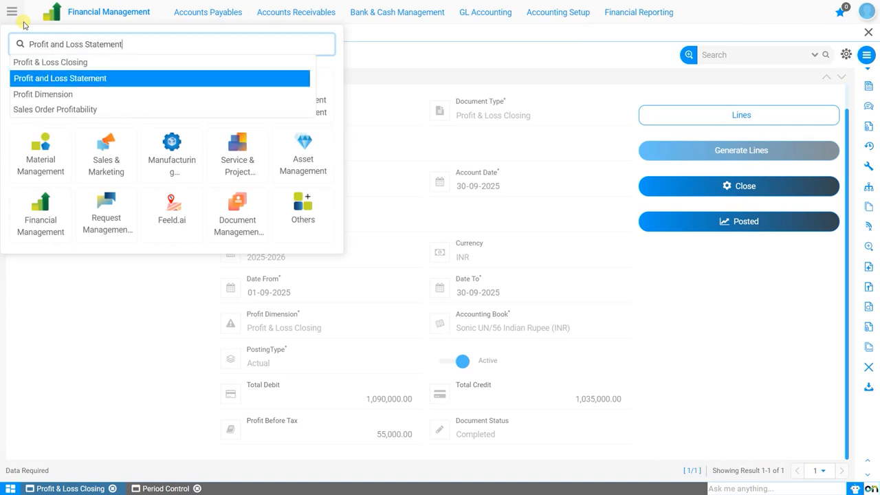
key("Return")
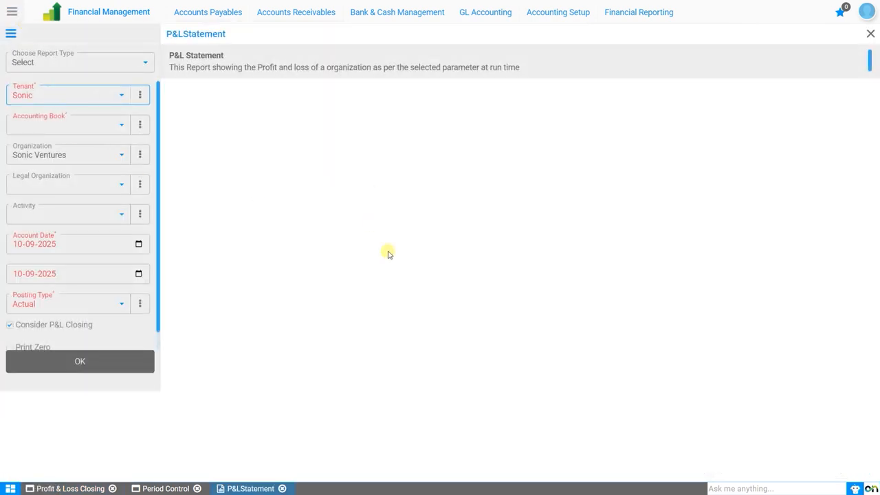
- Run the P&L Statement for account dates 01-09-2025 to 30-09-2025 with P&L closing considered, and review the accounts
left_click(139, 243)
left_click(20, 306)
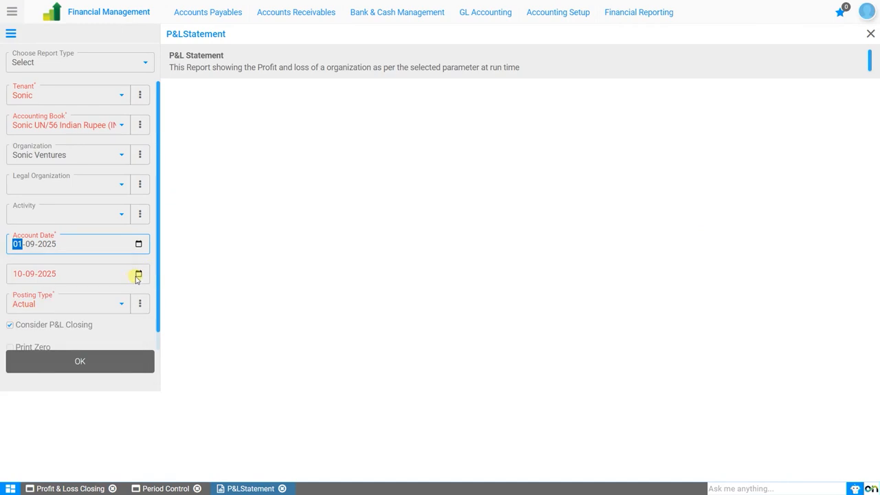
left_click(138, 272)
left_click(37, 399)
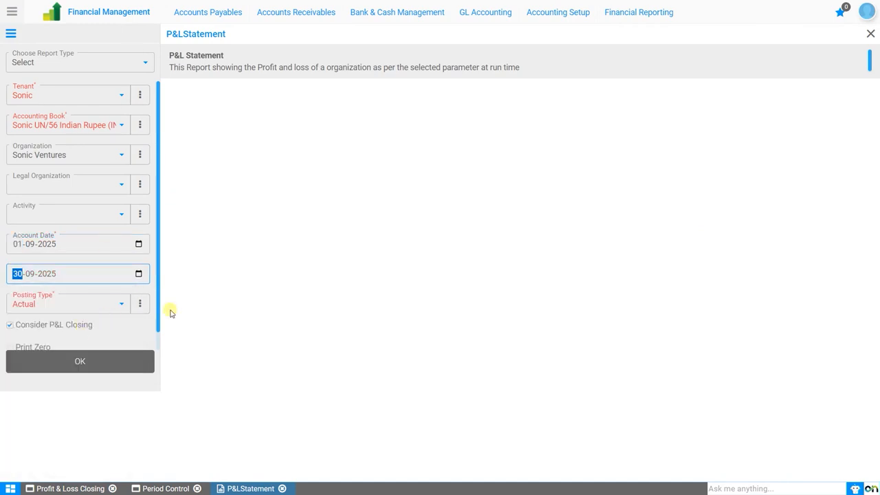
left_click(103, 359)
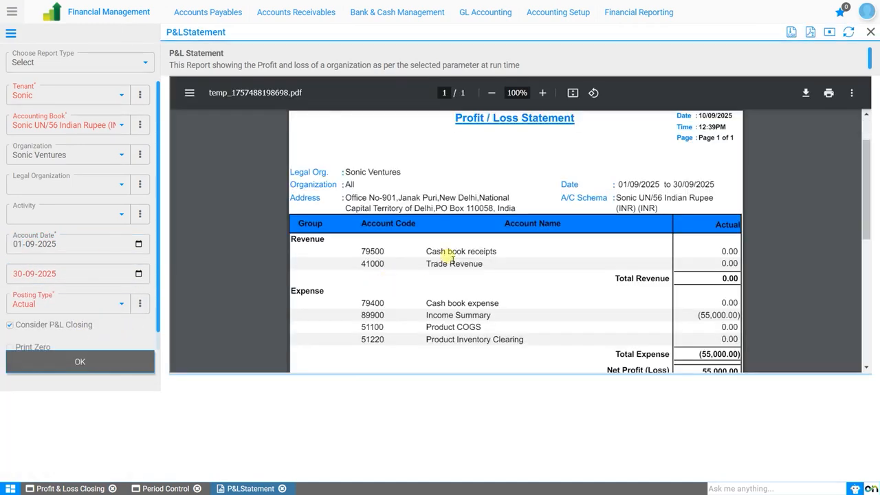
scroll(452, 254, "down", 3)
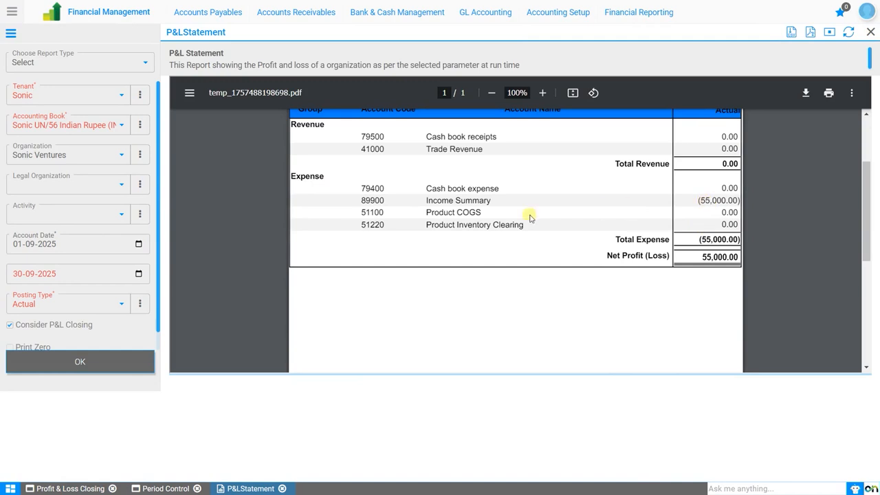
- Rerun the P&L Statement without considering P&L closing, and review the revenue and expense accounts
left_click(12, 326)
left_click(78, 361)
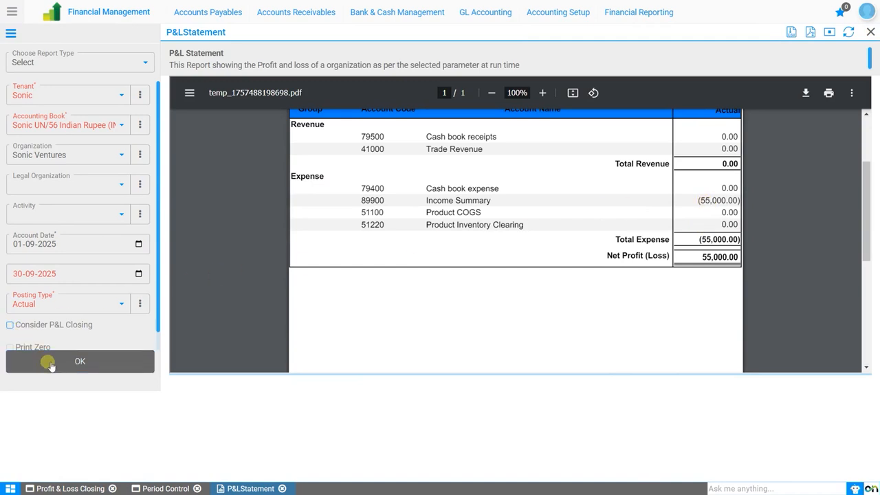
scroll(591, 248, "down", 2)
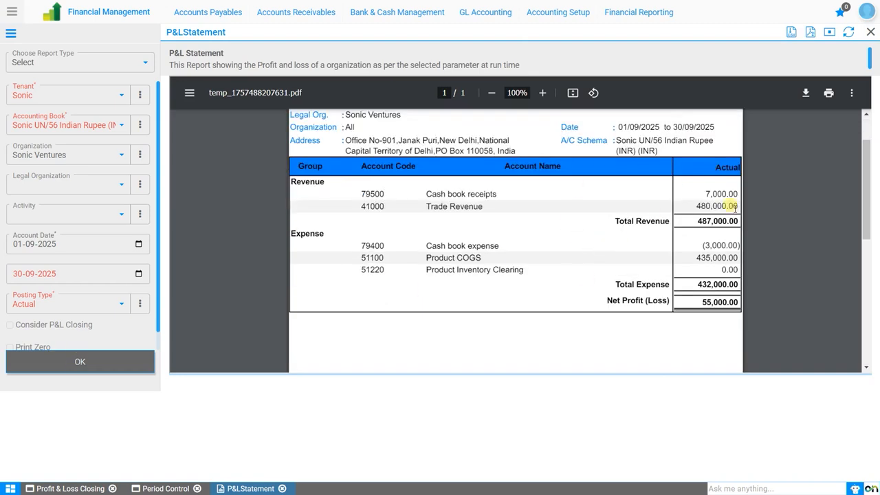
scroll(719, 230, "up", 2)
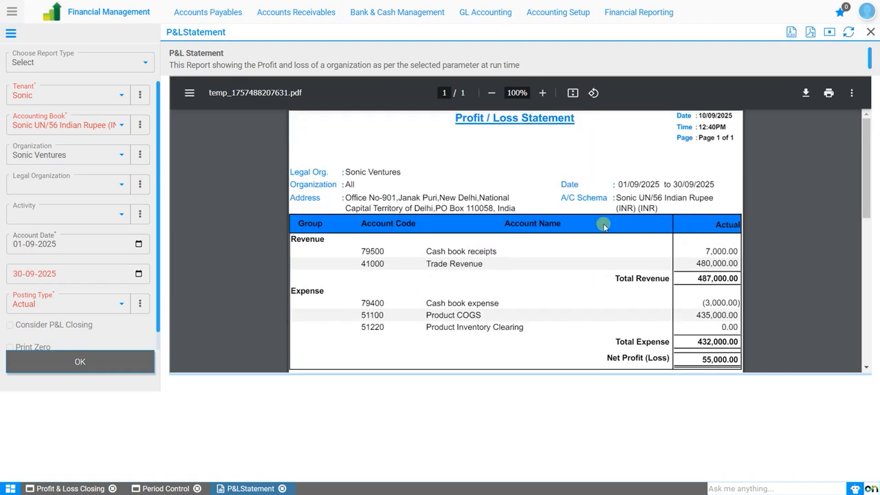